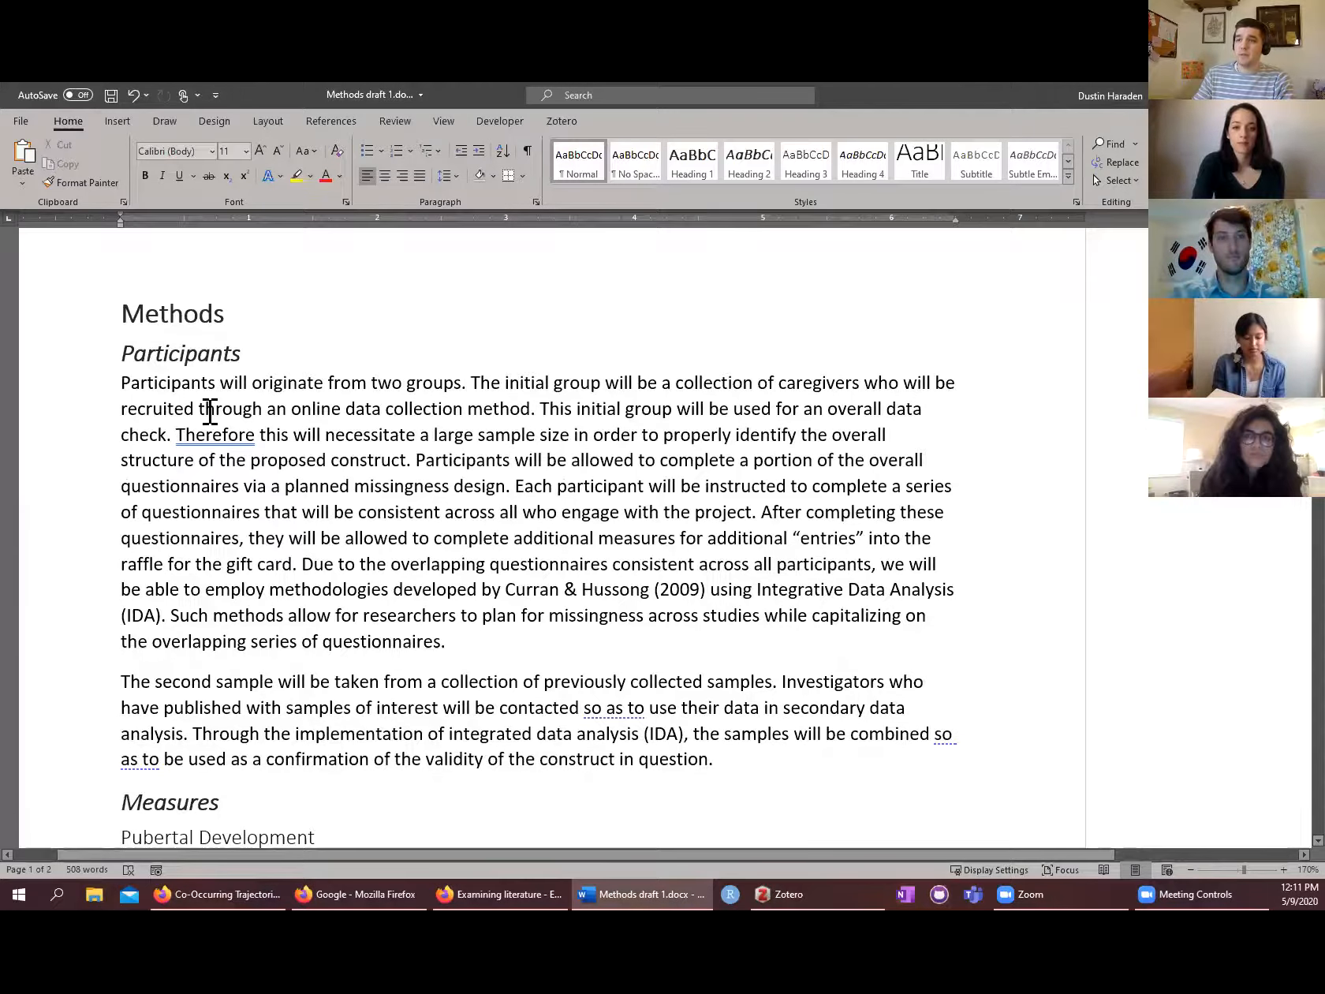
- Continue the unfinished line about the Children's Depression Inventory with "is a 23-item scale" and insert "(CDI; " after "Inventory"
{"action": "scroll", "coordinate": [249, 685], "scroll_direction": "down", "scroll_amount": 3}
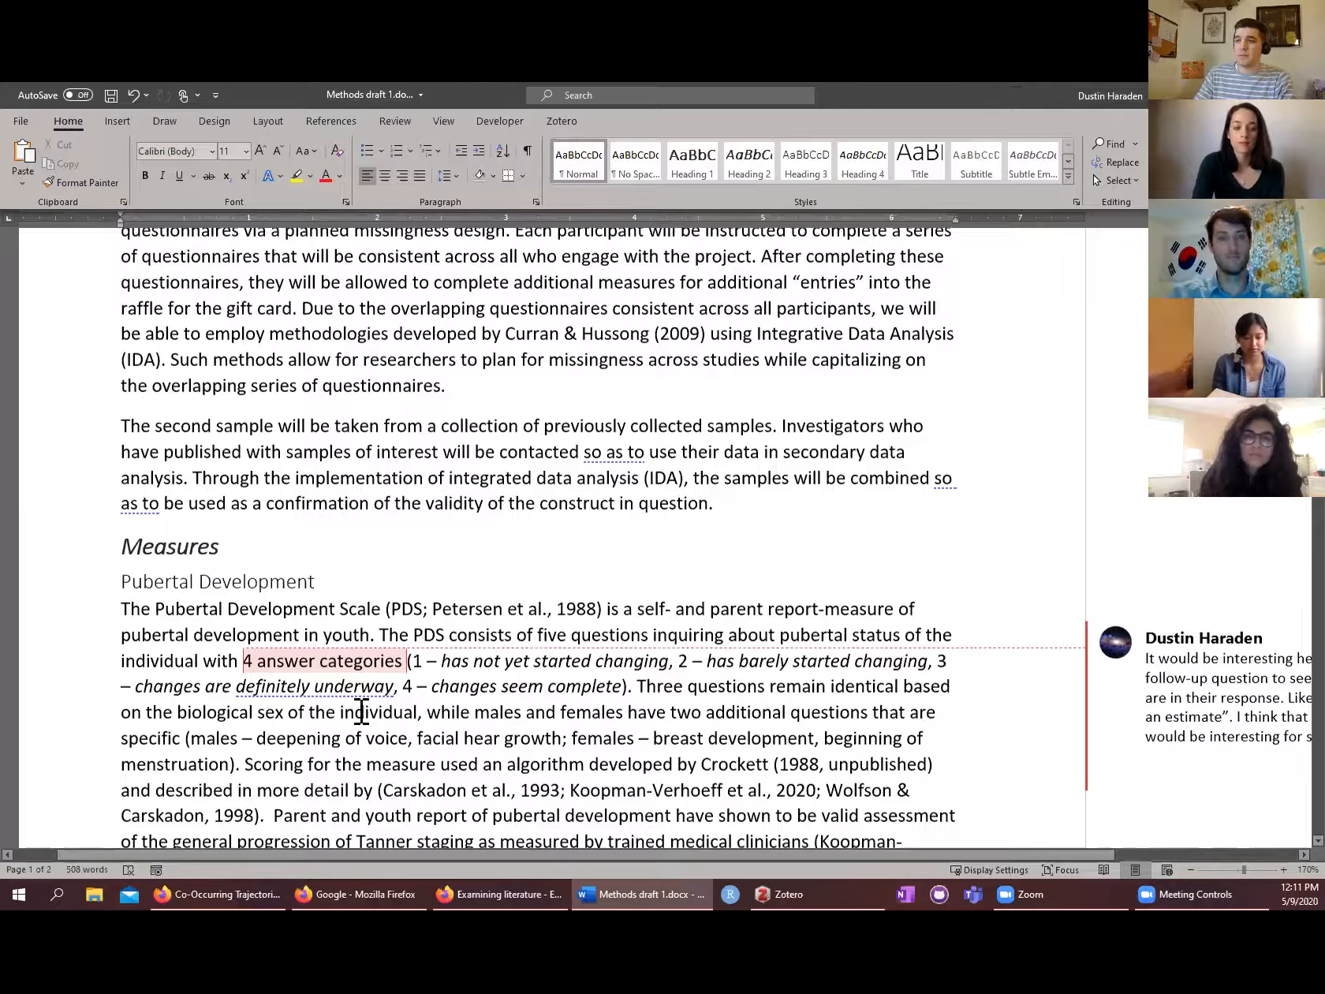
{"action": "scroll", "coordinate": [502, 690], "scroll_direction": "down", "scroll_amount": 12}
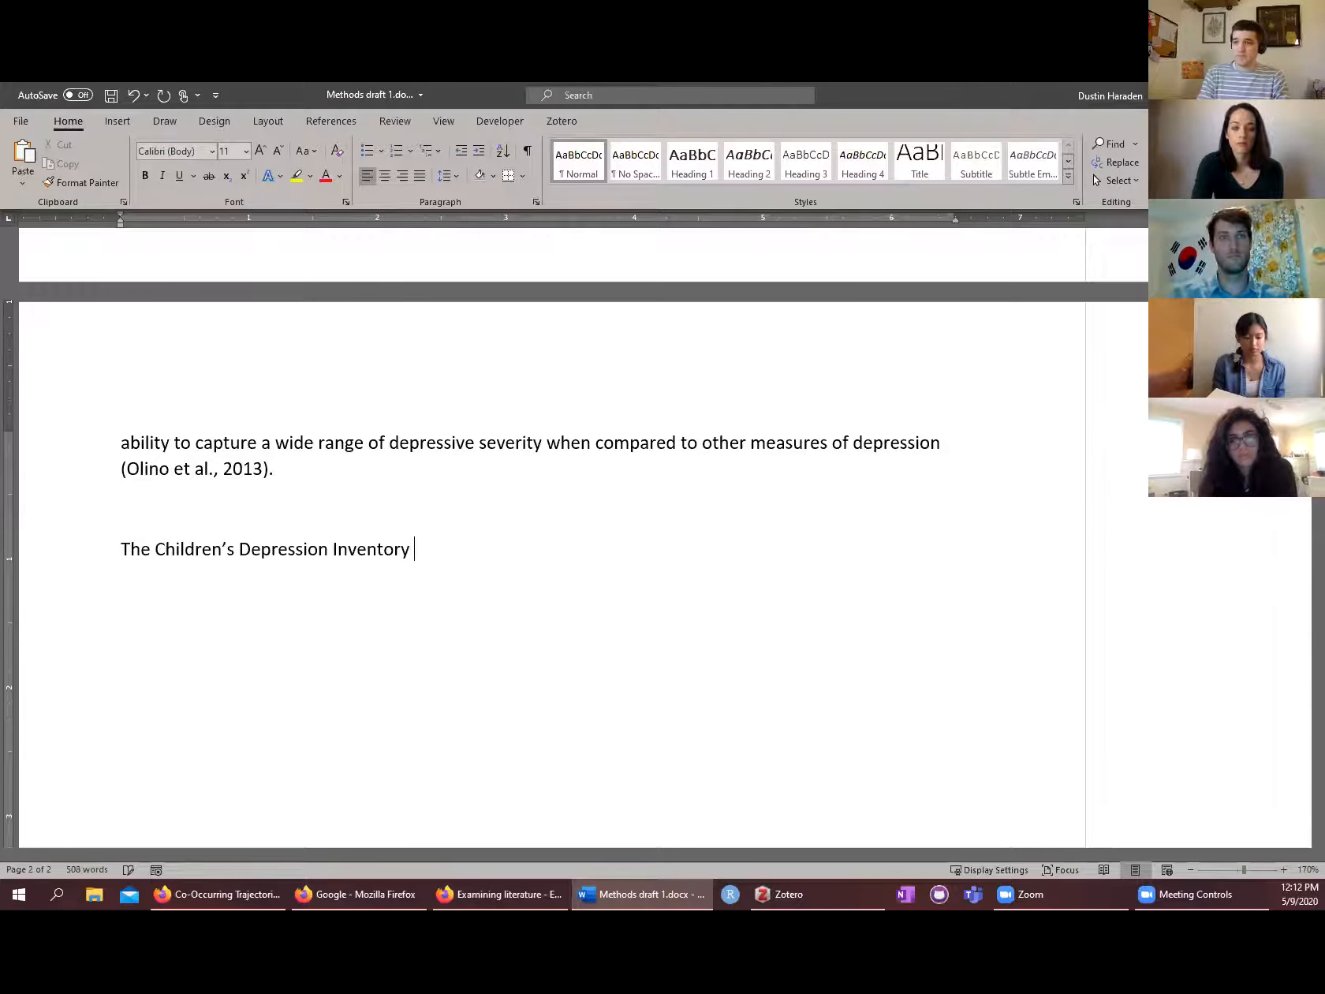
{"action": "type", "text": "is a 23"}
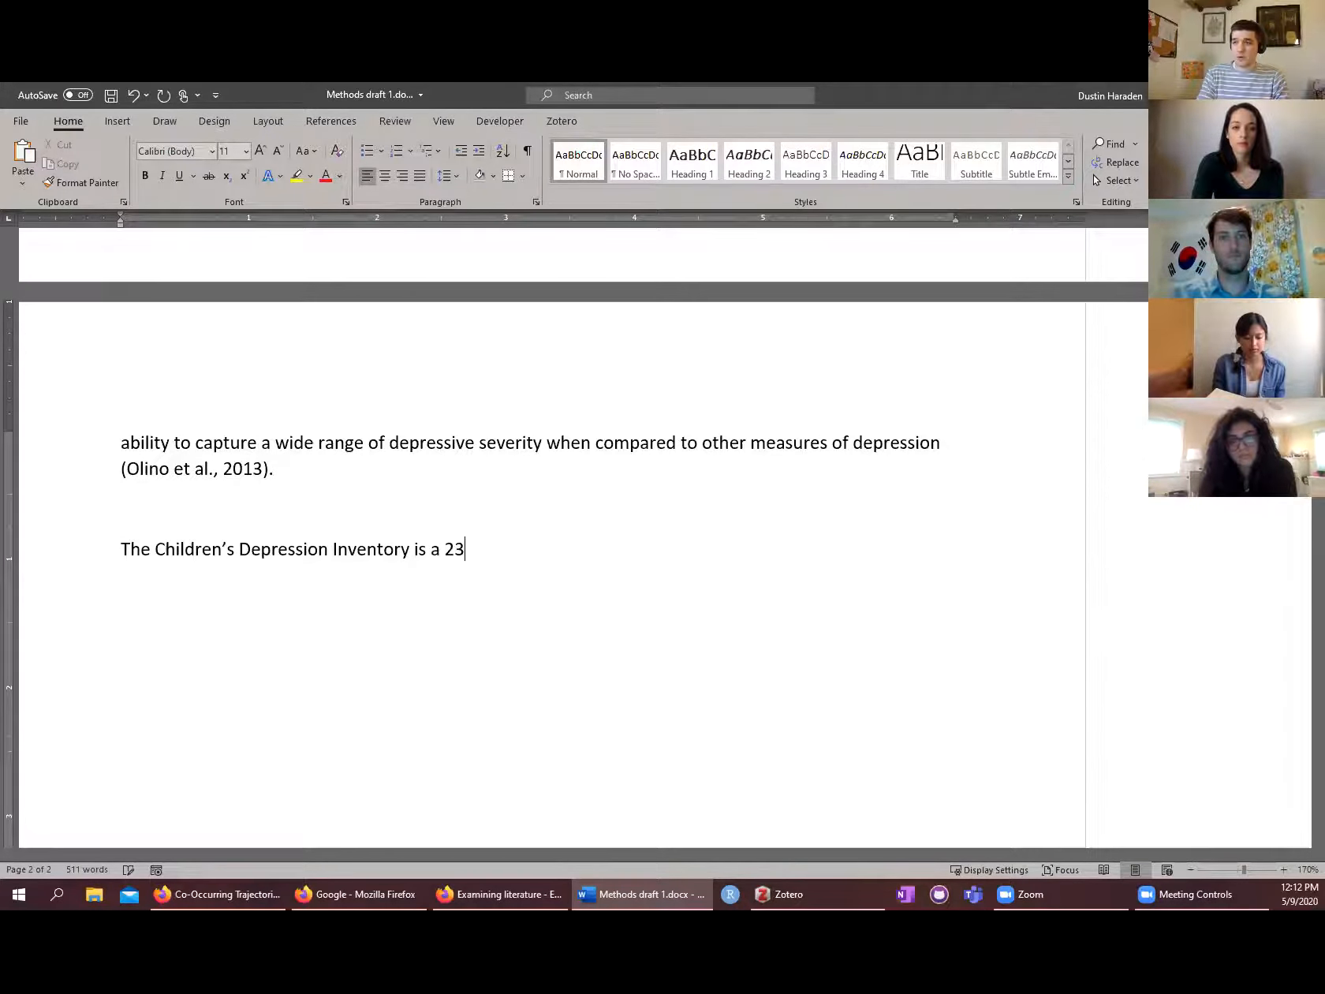
{"action": "type", "text": "-item scale"}
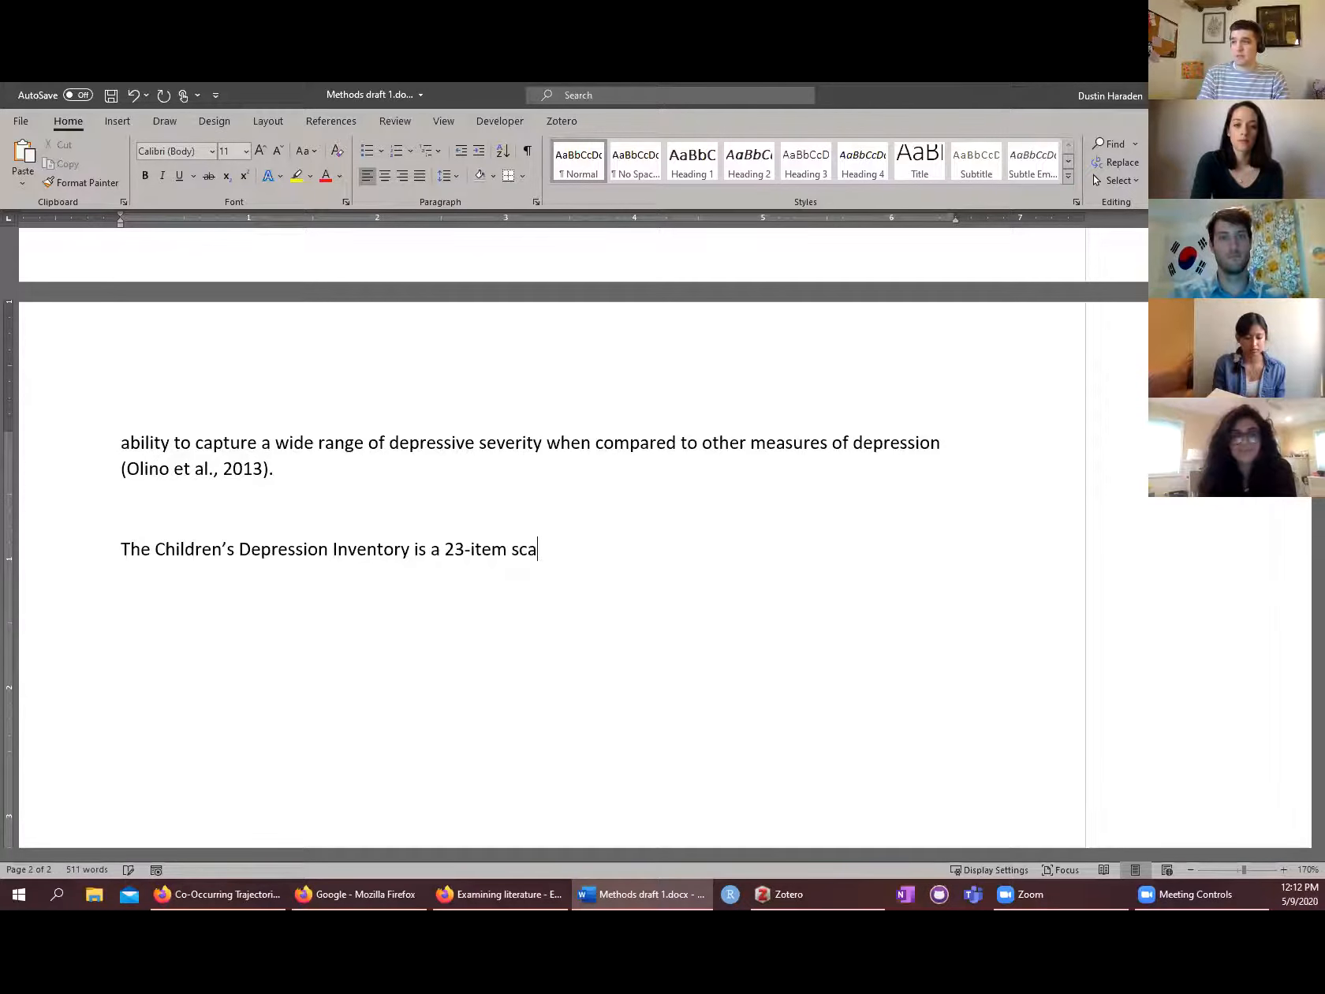
{"action": "left_click", "coordinate": [412, 549]}
{"action": "type", "text": "(CDI;"}
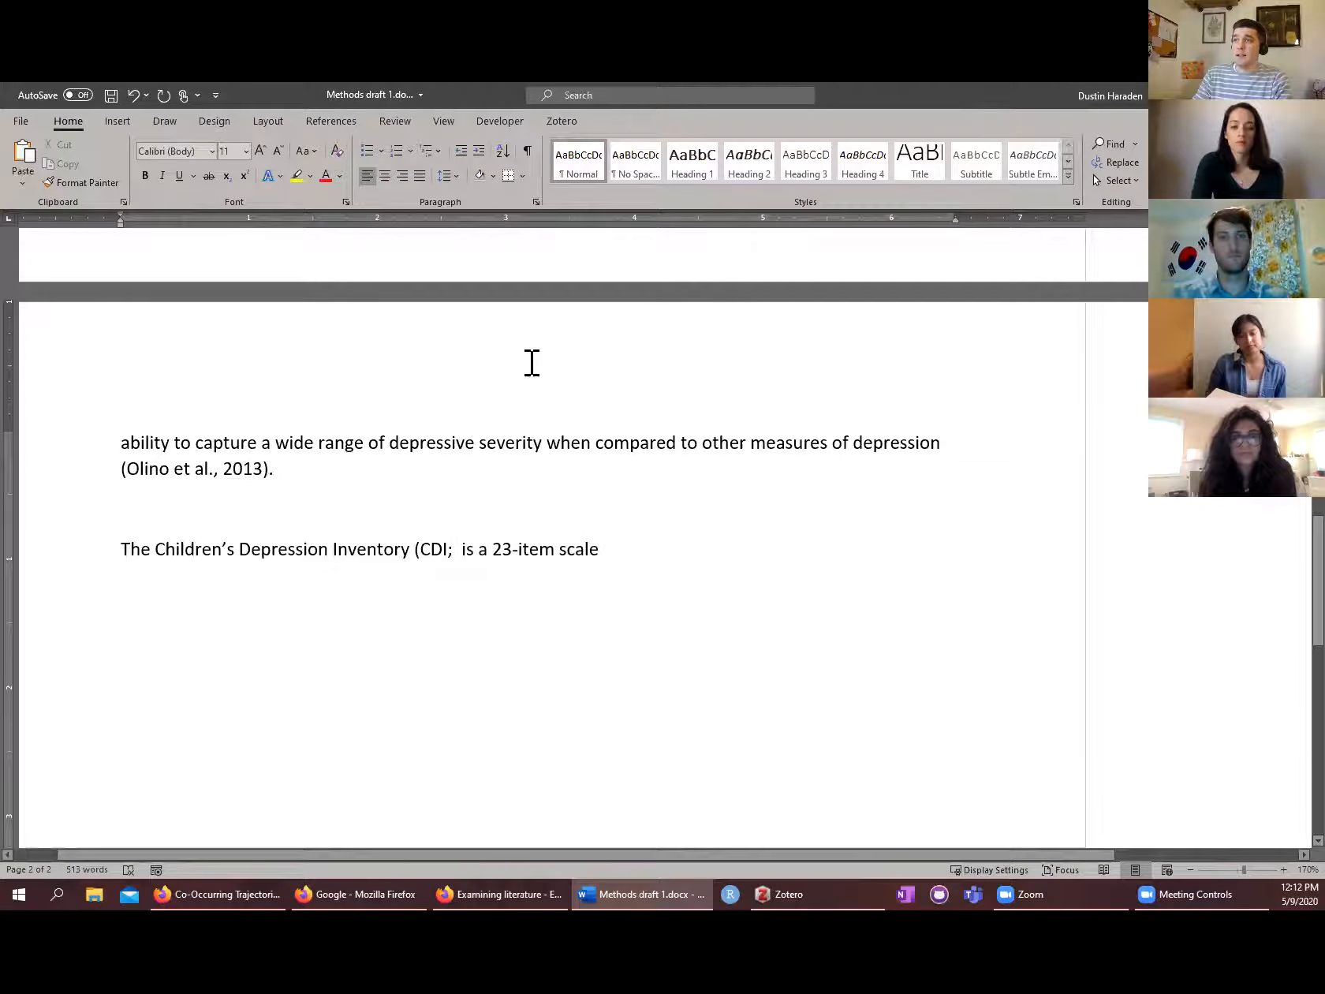
- Insert a Zotero citation for Kovacs (1985), "The children's depression inventory (CDI)", after "CDI;", keeping the manual modifications of the other citations
{"action": "left_click", "coordinate": [562, 122]}
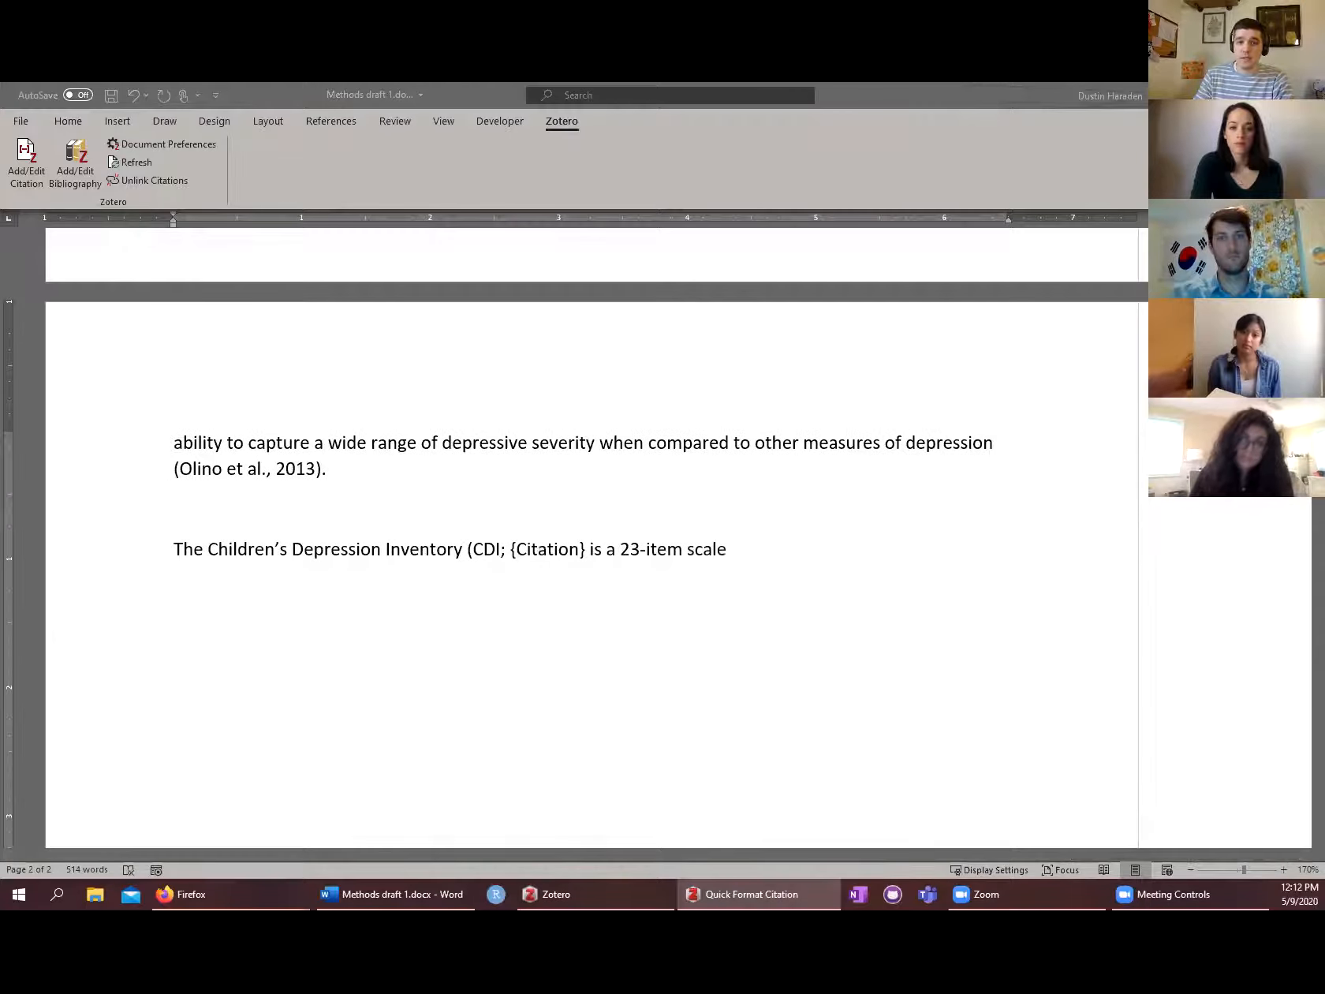
{"action": "left_click_drag", "start_coordinate": [41, 414], "coordinate": [583, 435]}
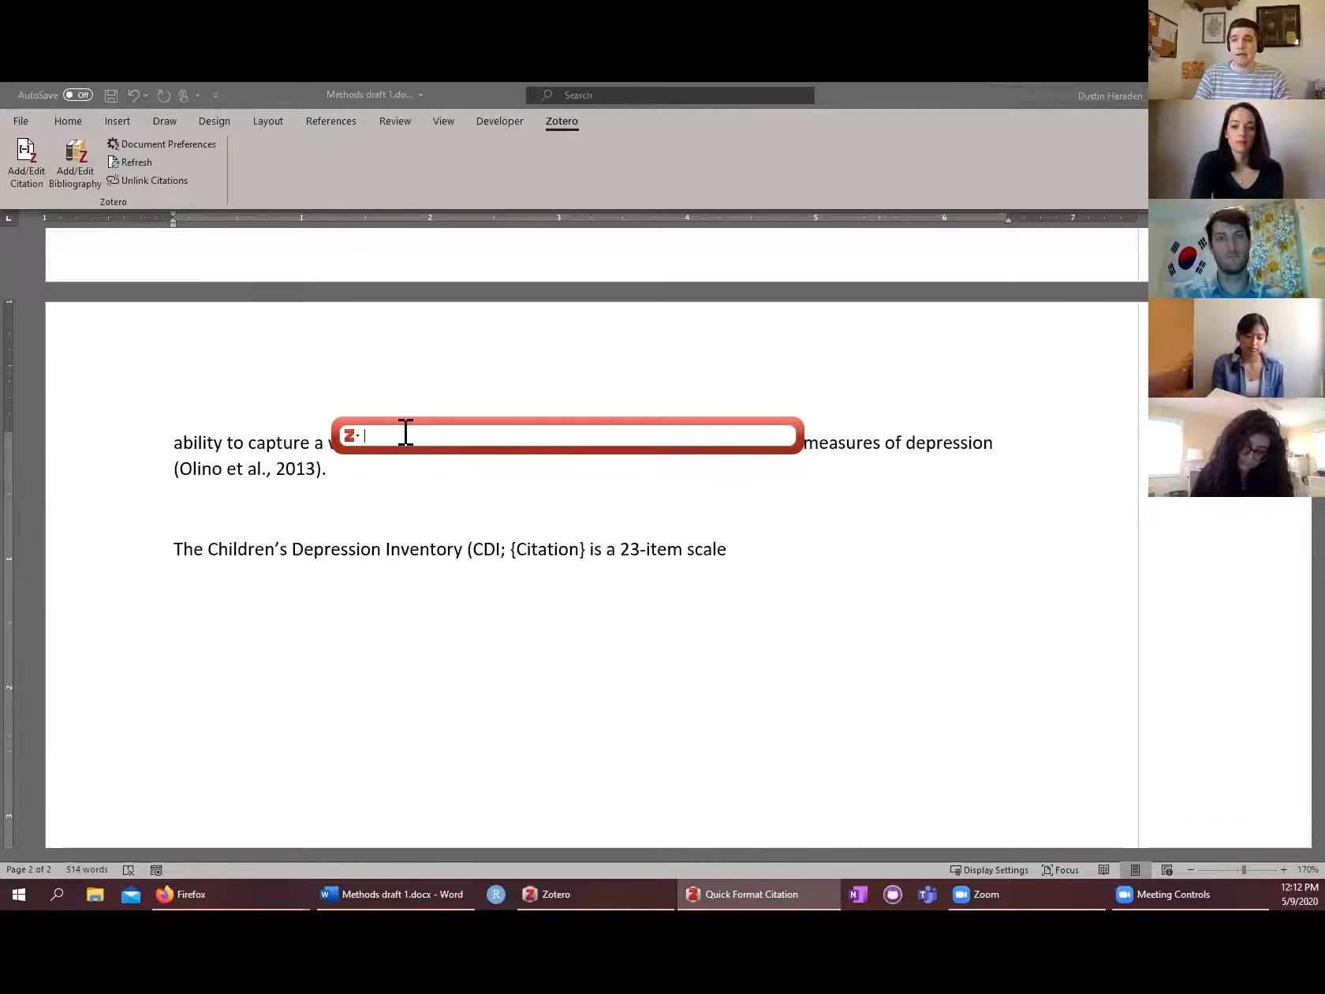
{"action": "type", "text": "vacs"}
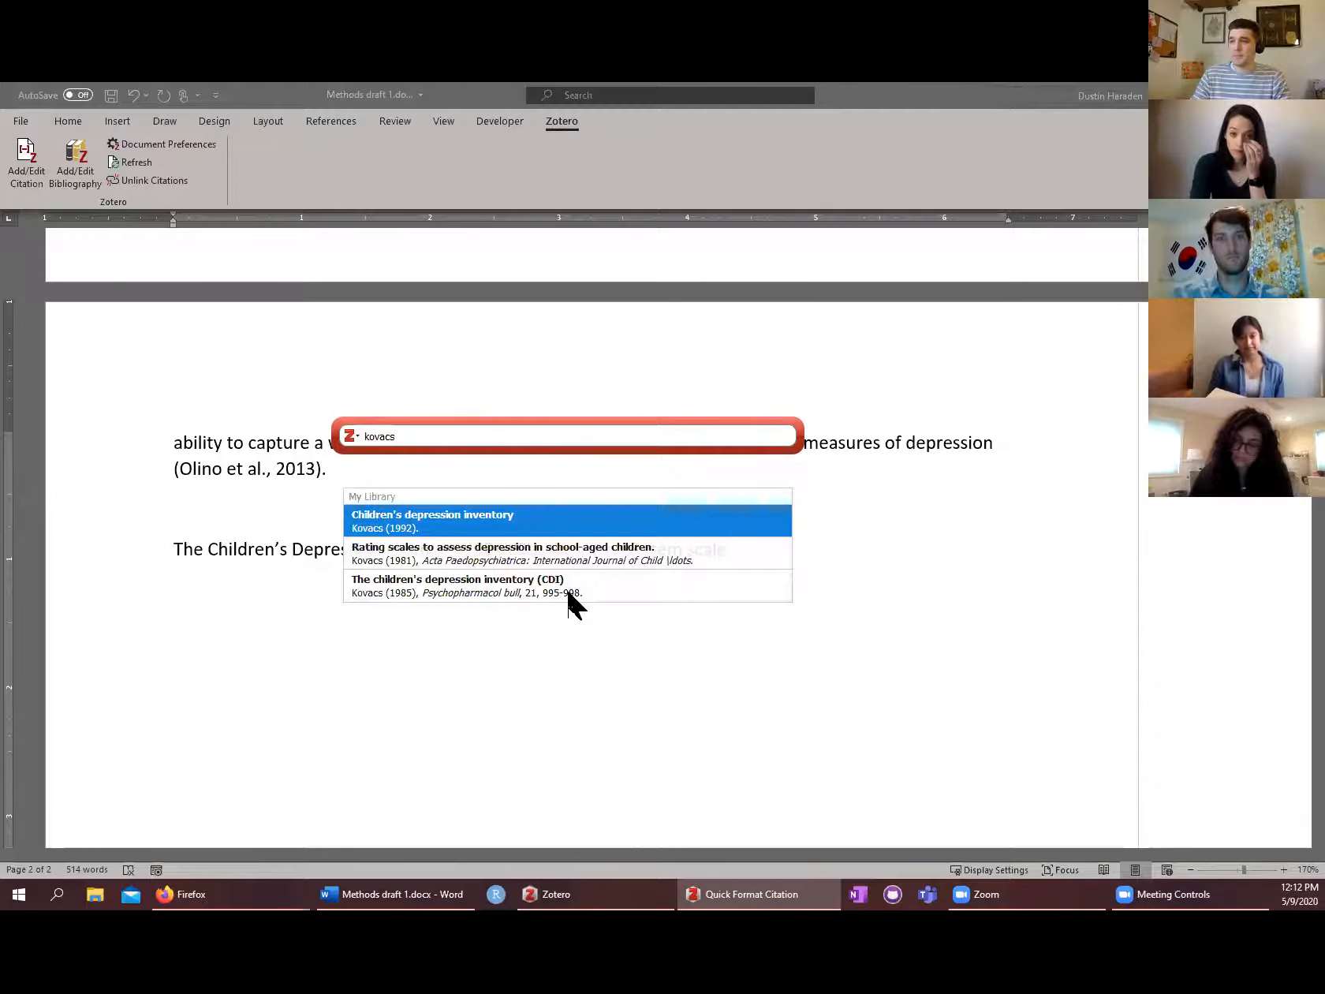
{"action": "left_click", "coordinate": [584, 596]}
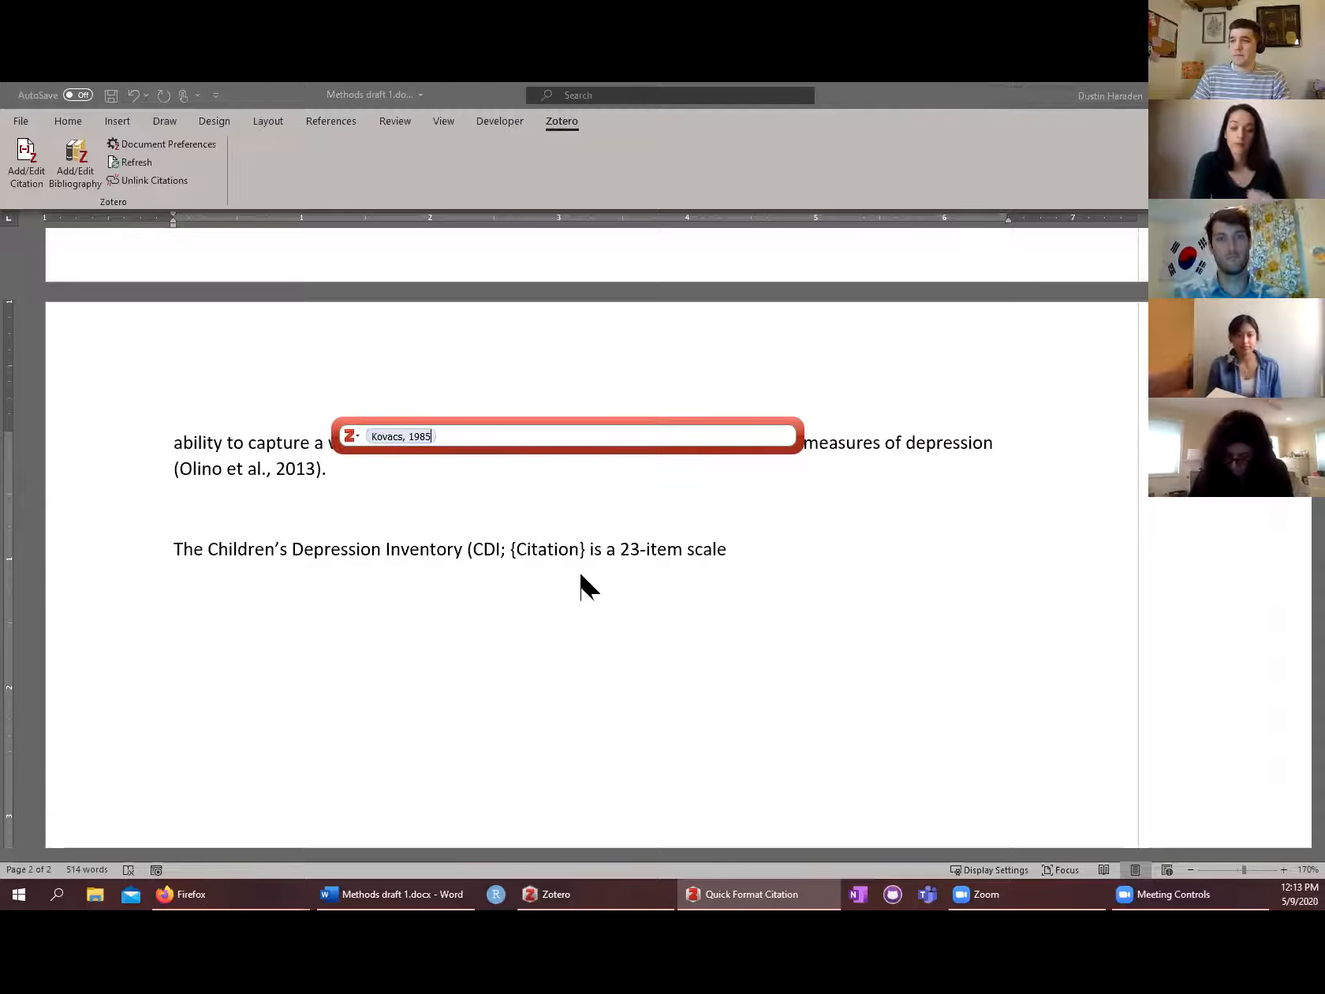
{"action": "key", "text": "Return"}
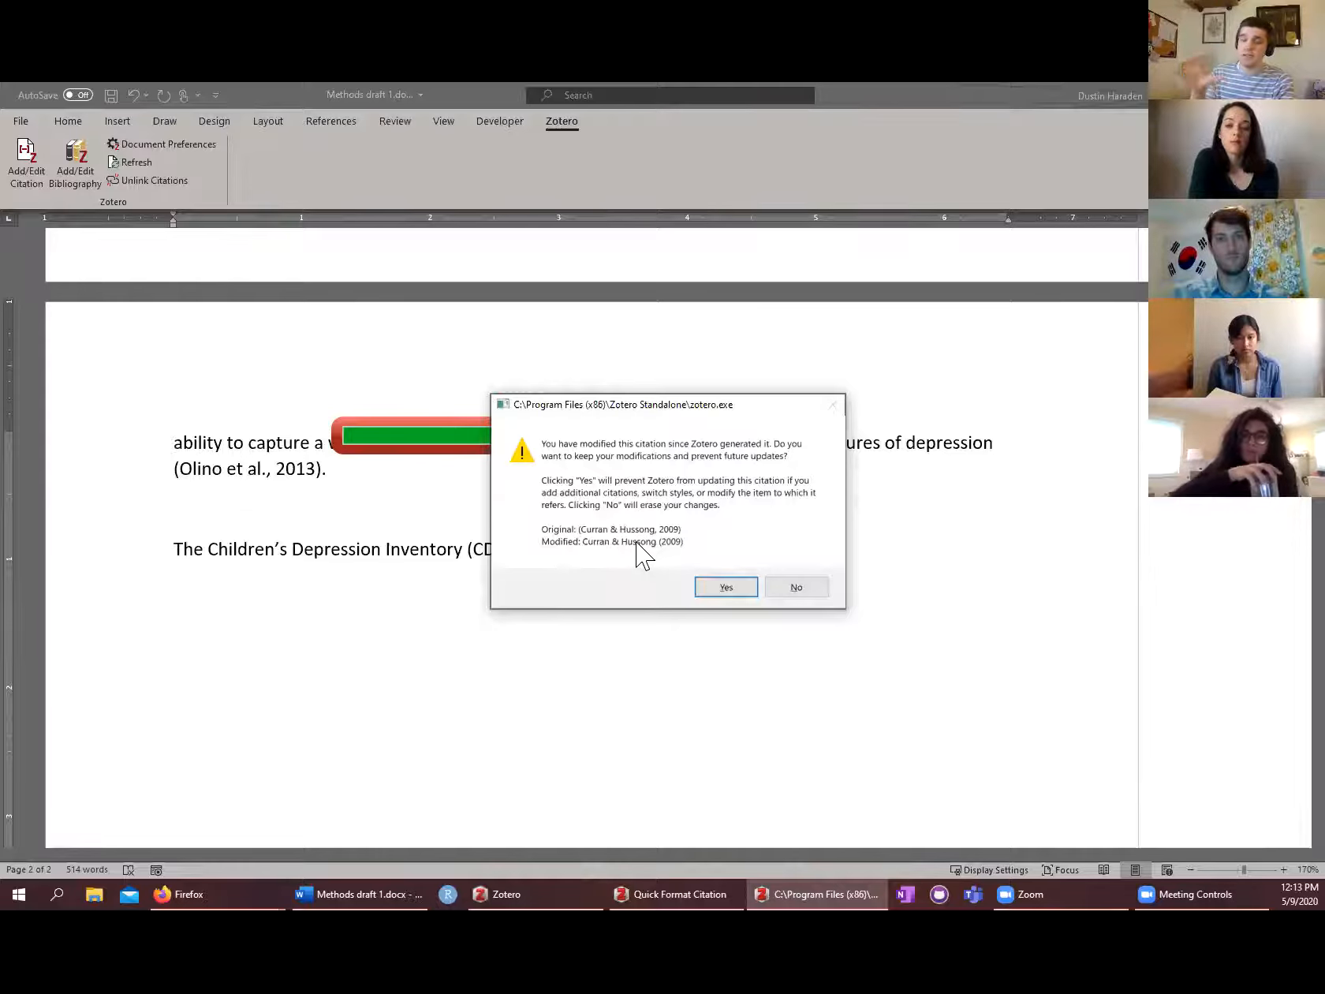
{"action": "left_click", "coordinate": [725, 589]}
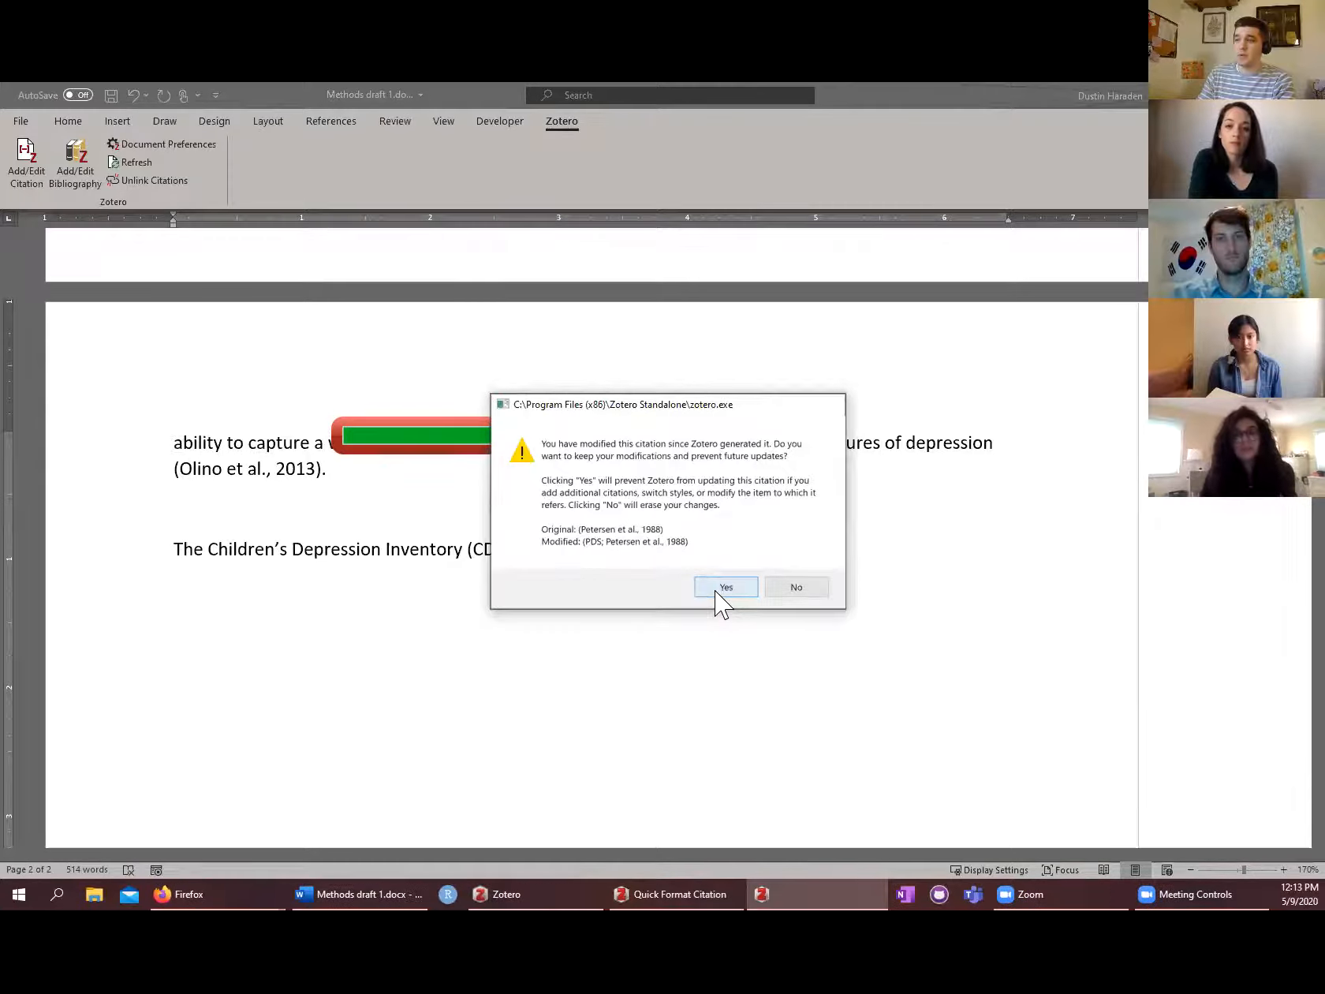
{"action": "left_click", "coordinate": [720, 590]}
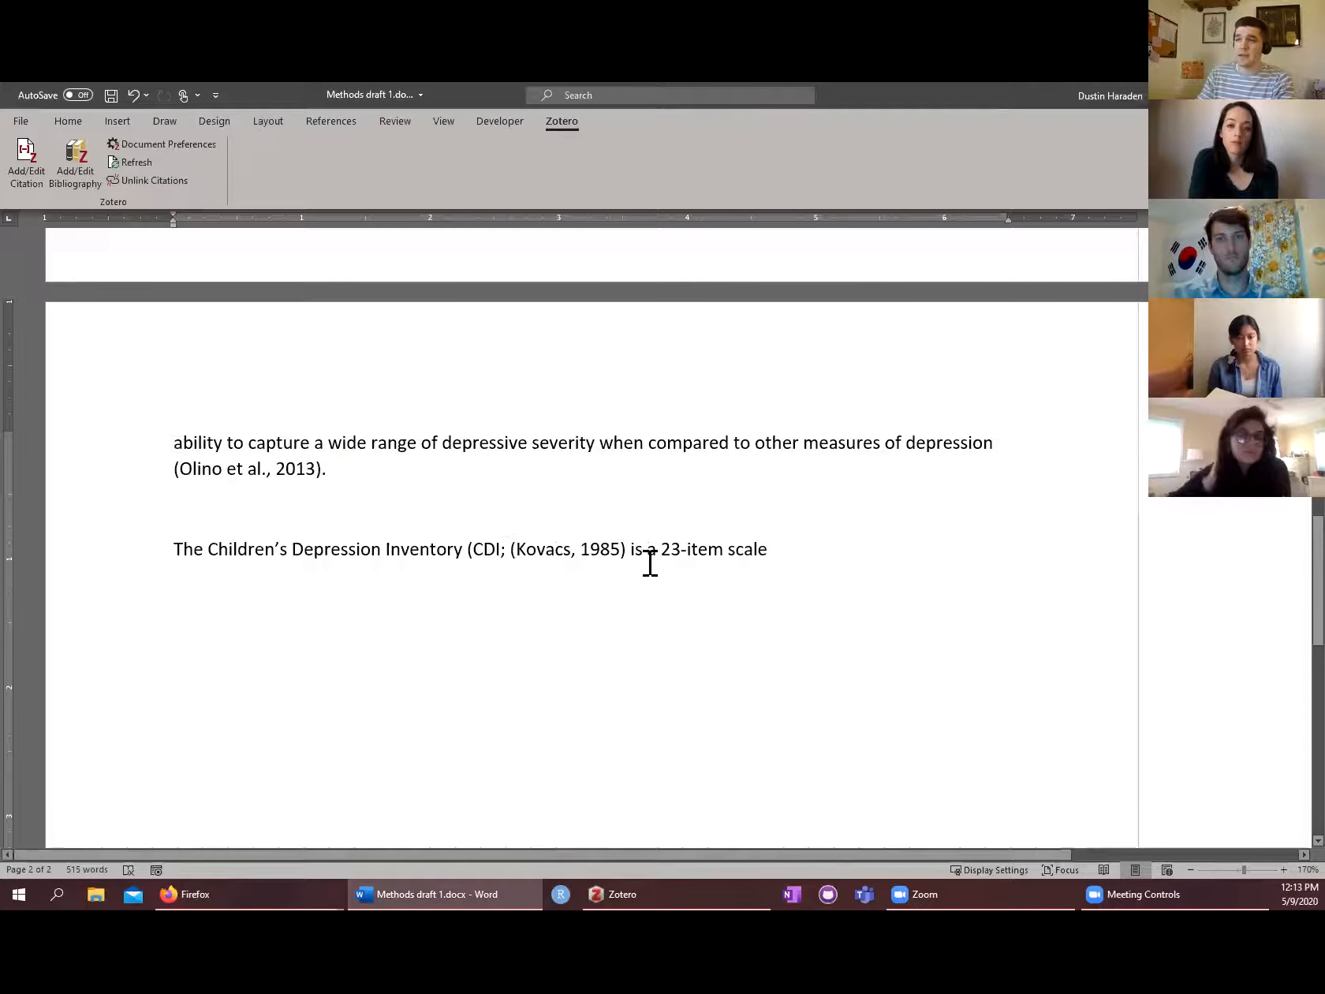
- Delete the extra opening parenthesis in front of the Kovacs, 1985 citation
{"action": "left_click", "coordinate": [521, 550]}
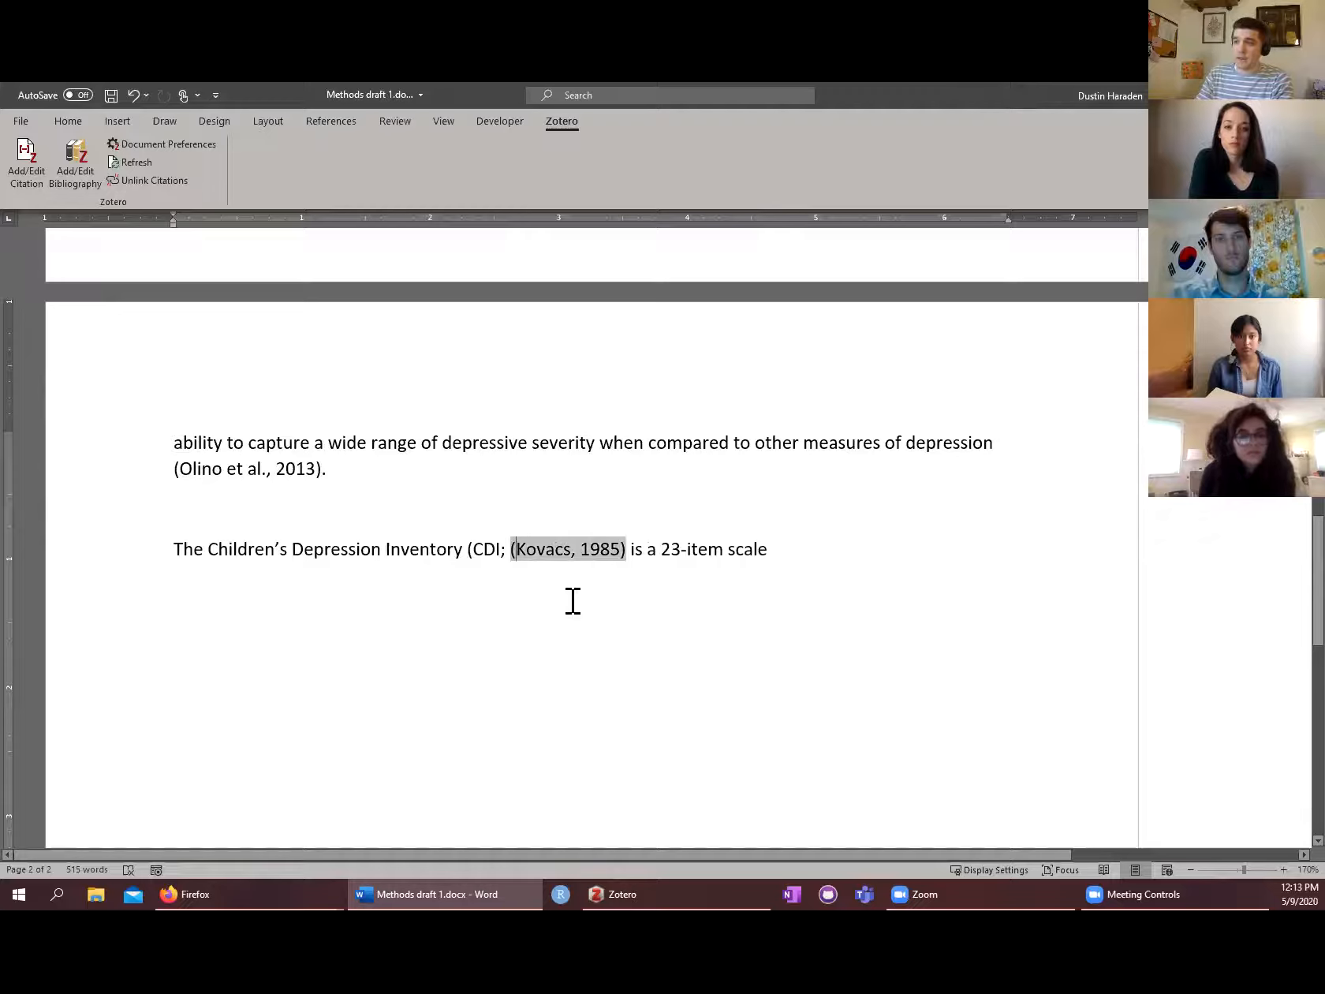
{"action": "key", "text": "BackSpace"}
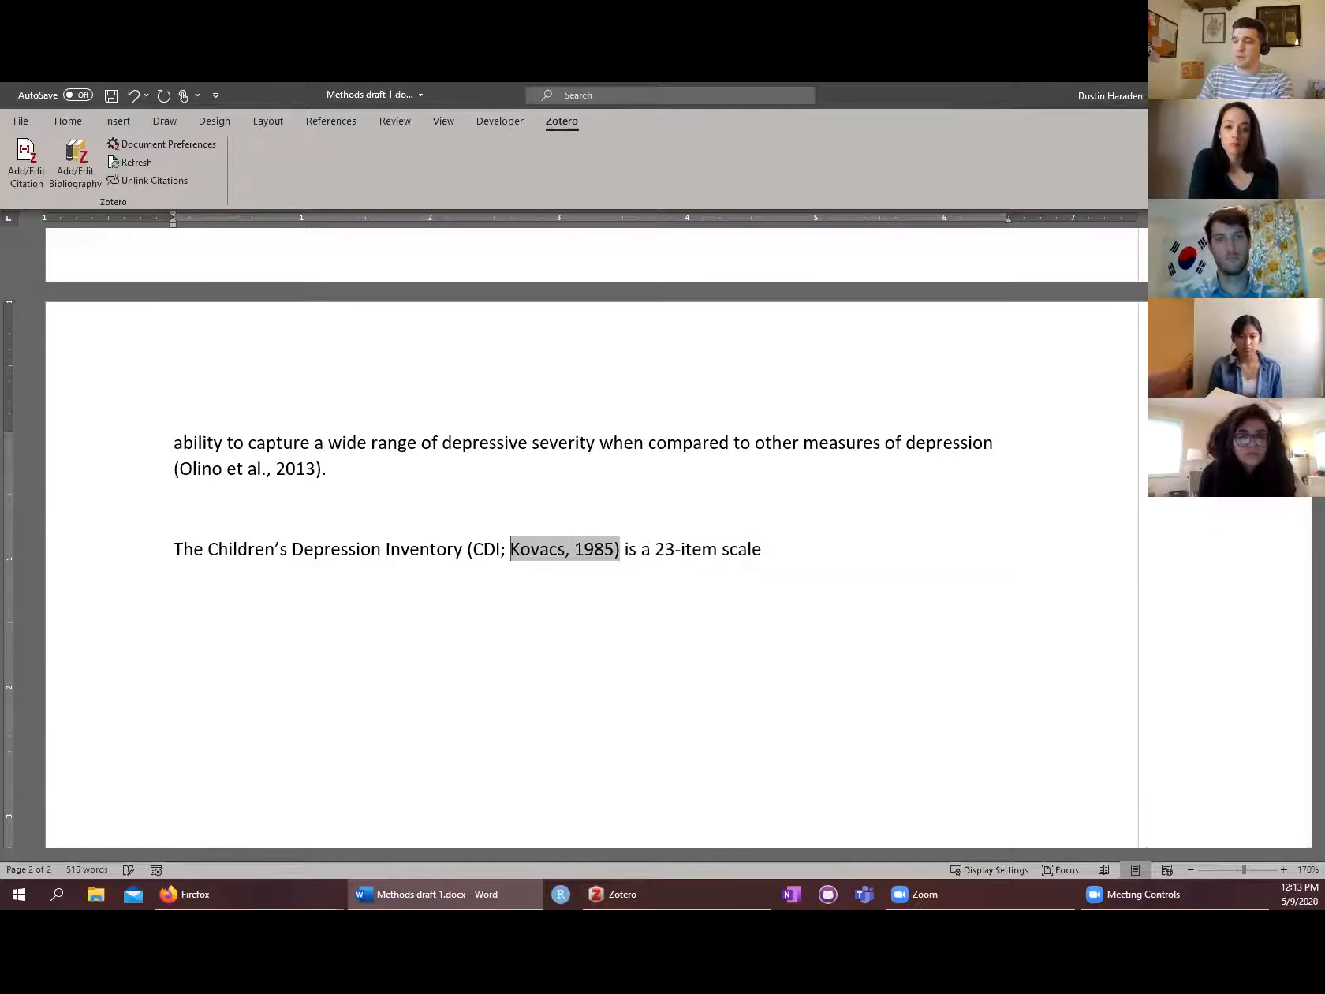
{"action": "left_click", "coordinate": [628, 551]}
{"action": "left_click", "coordinate": [566, 550]}
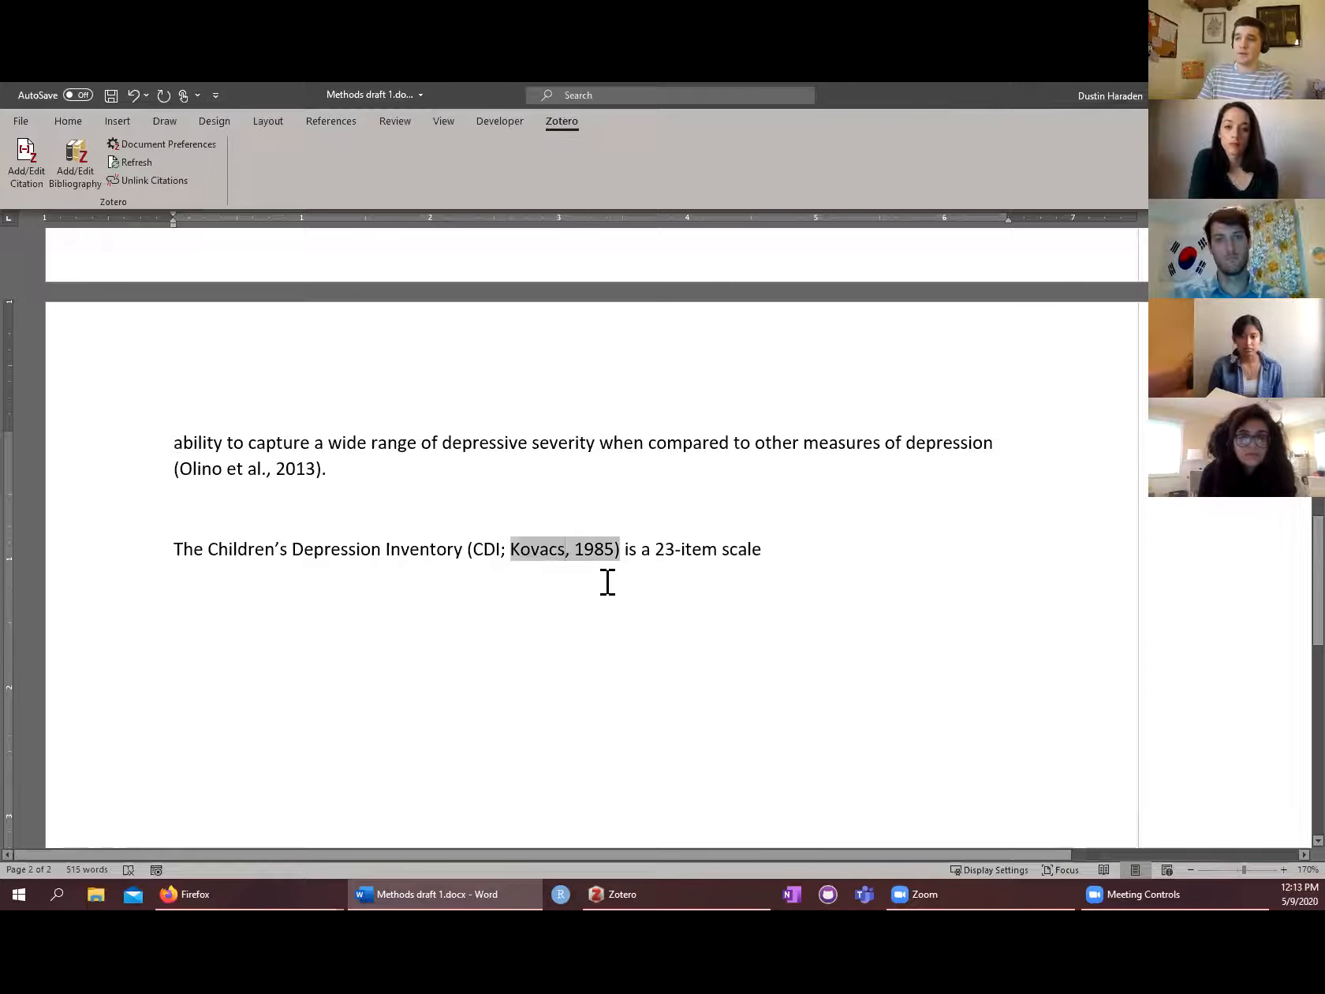
- Examine the Pilkonis et al. citation field in the first paragraph of the Depression section
{"action": "scroll", "coordinate": [584, 579], "scroll_direction": "up", "scroll_amount": 1}
{"action": "scroll", "coordinate": [584, 580], "scroll_direction": "up", "scroll_amount": 5}
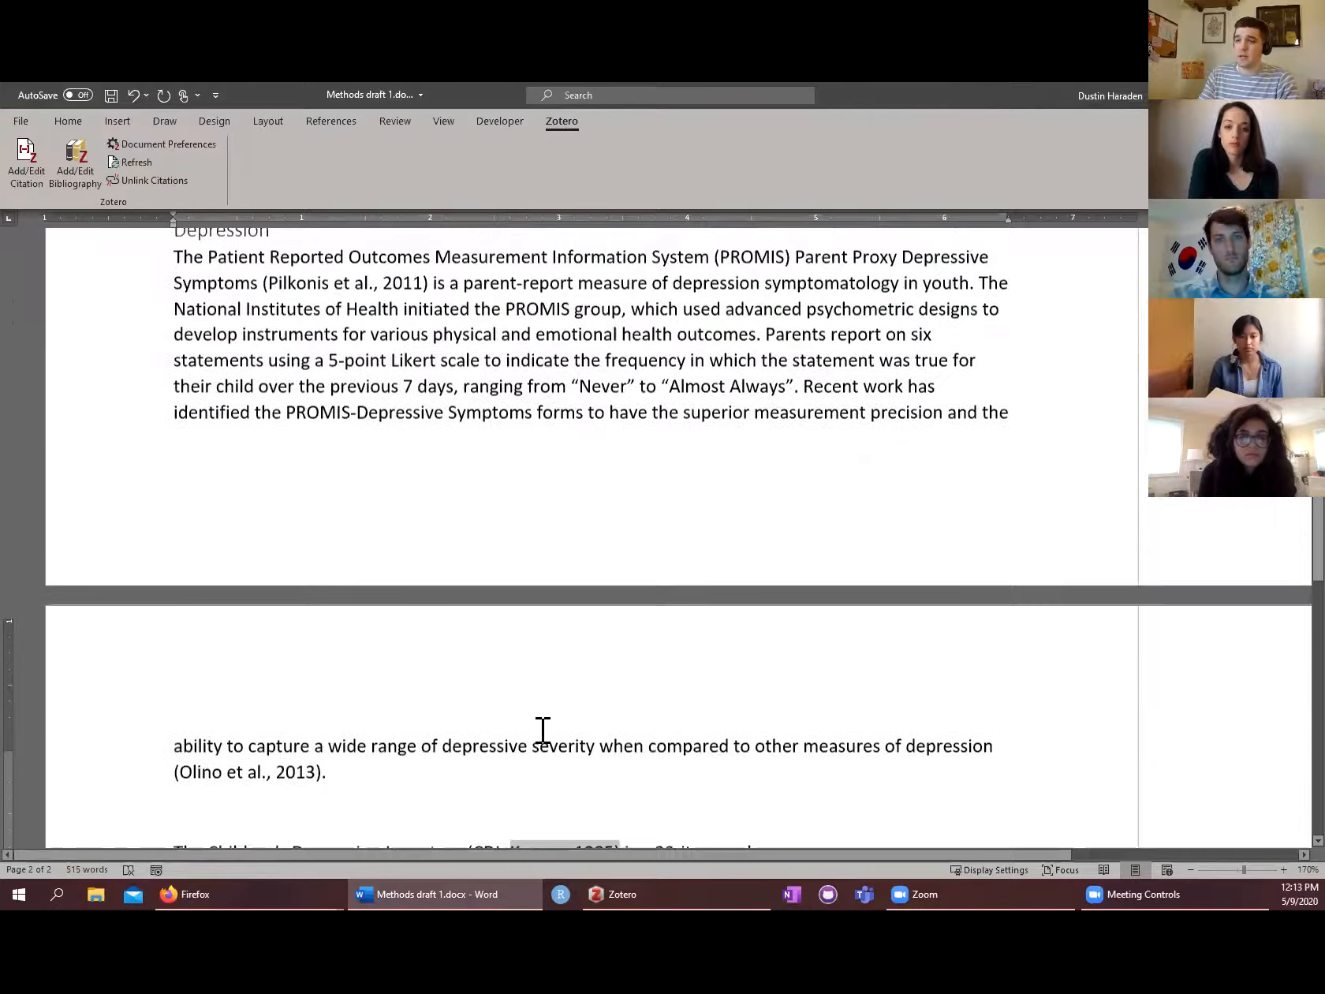
{"action": "left_click", "coordinate": [318, 427]}
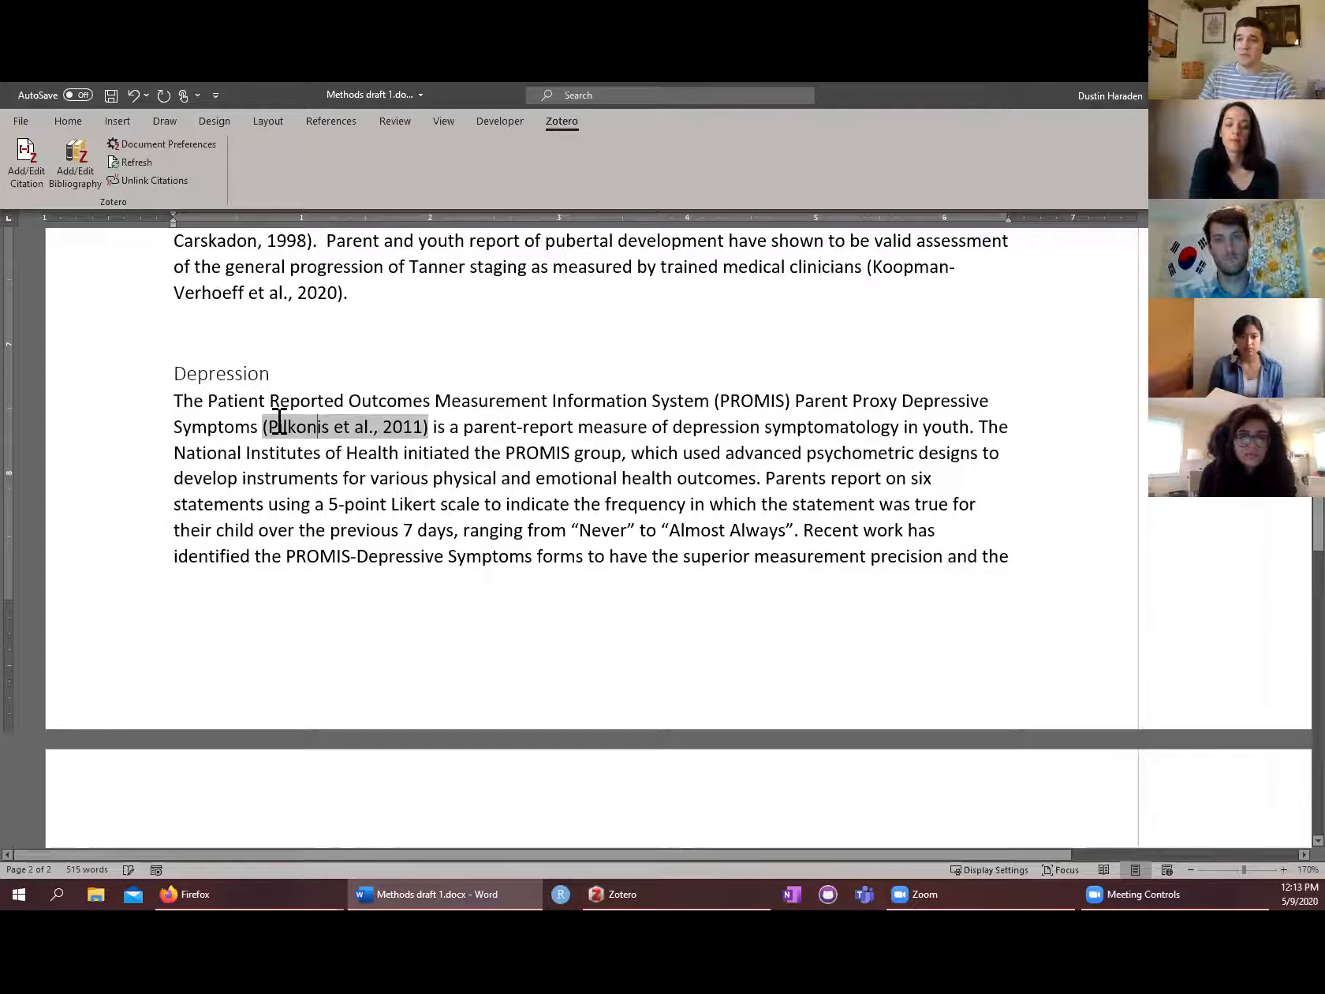
{"action": "left_click_drag", "start_coordinate": [261, 427], "coordinate": [413, 433]}
{"action": "left_click", "coordinate": [440, 430]}
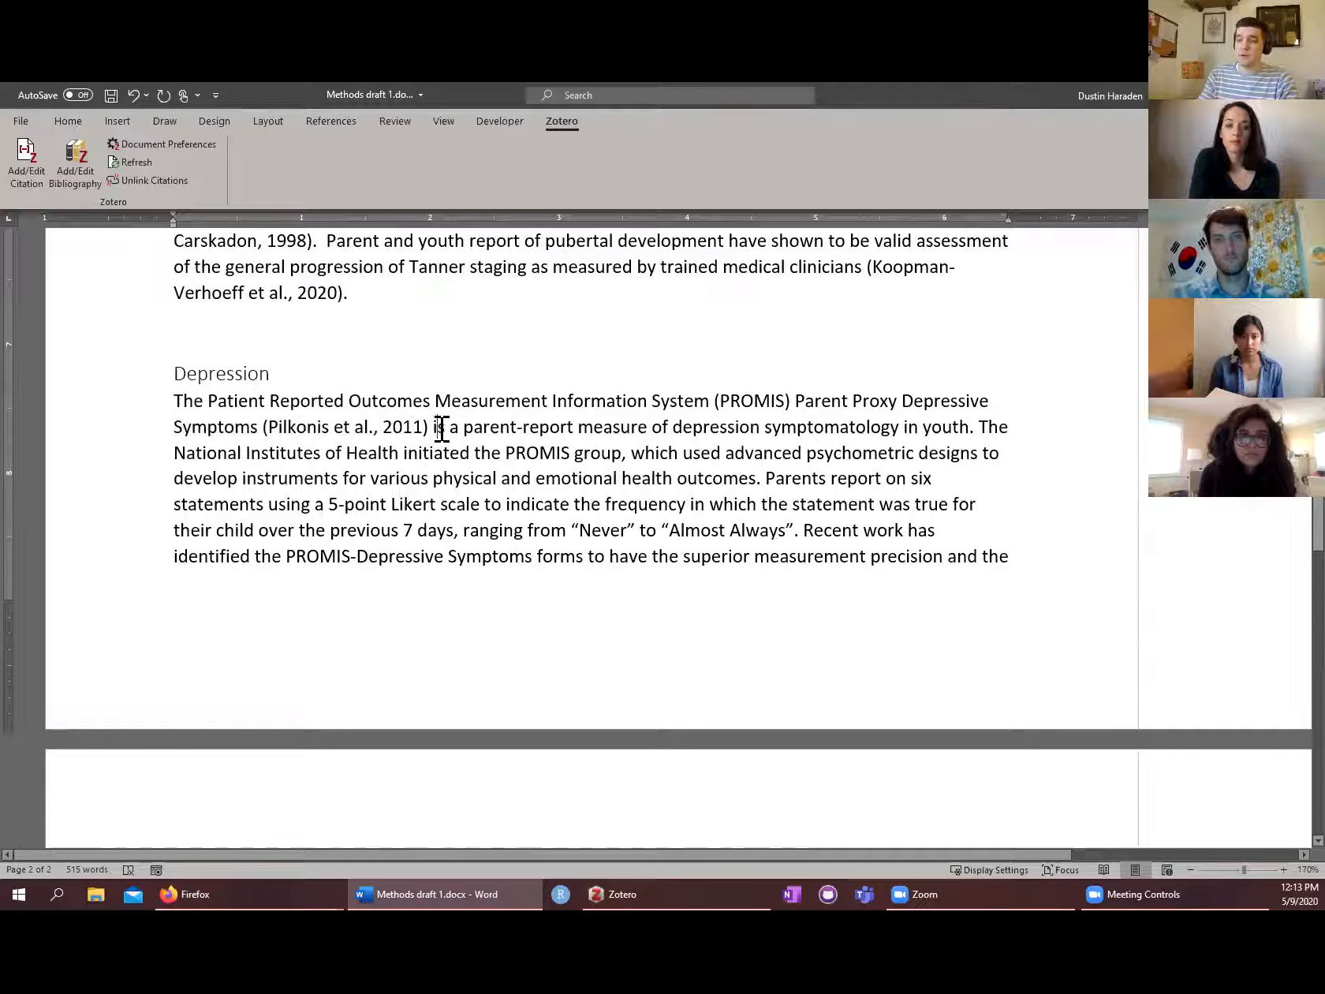
{"action": "scroll", "coordinate": [488, 467], "scroll_direction": "down", "scroll_amount": 5}
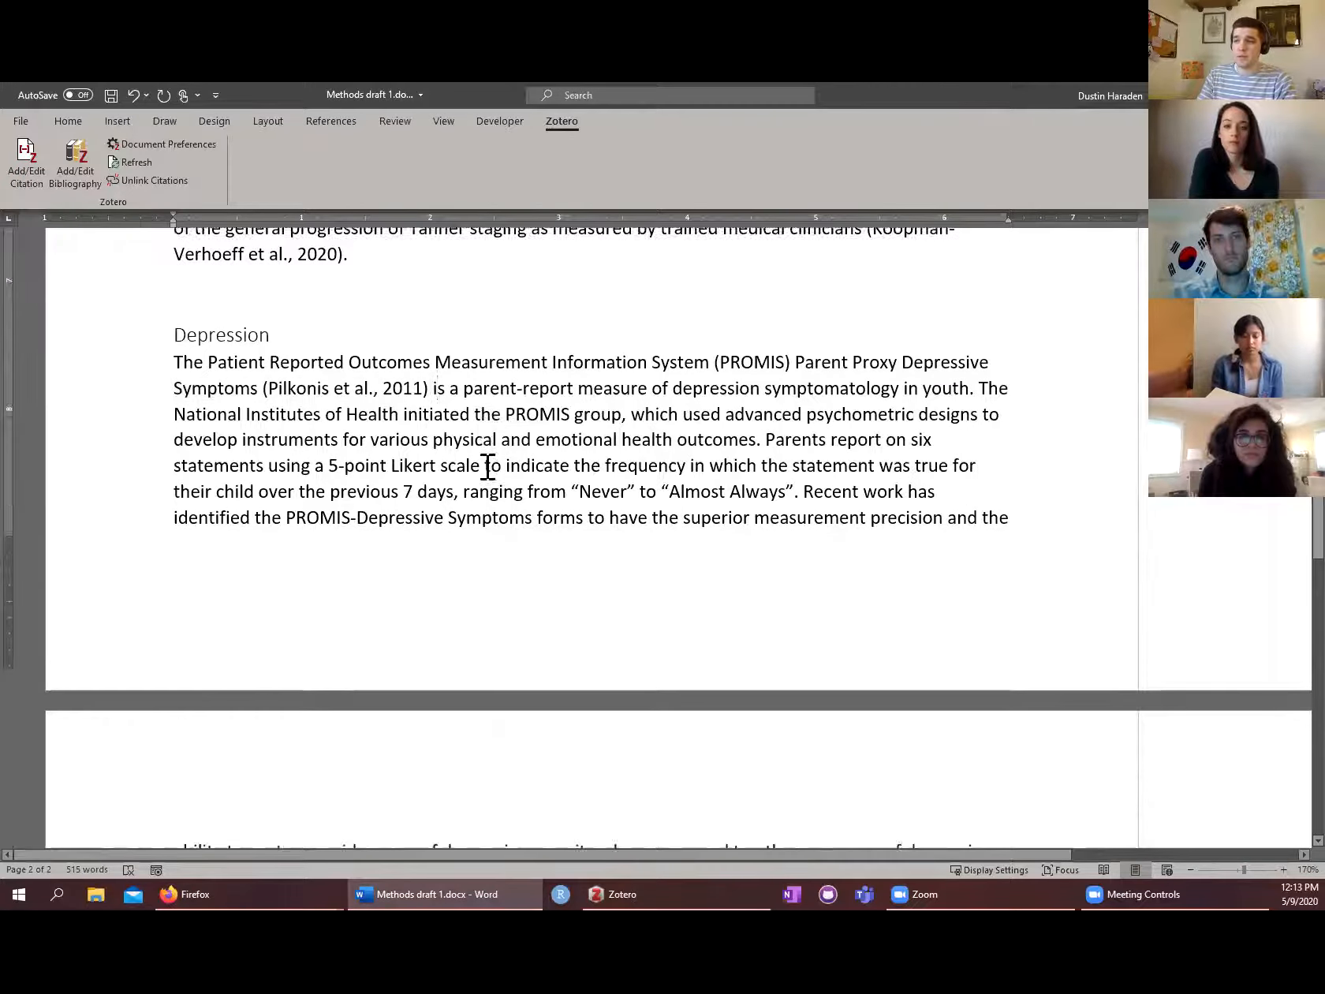
- Add a page break after the "is a 23-item scale" line
{"action": "left_click", "coordinate": [783, 490]}
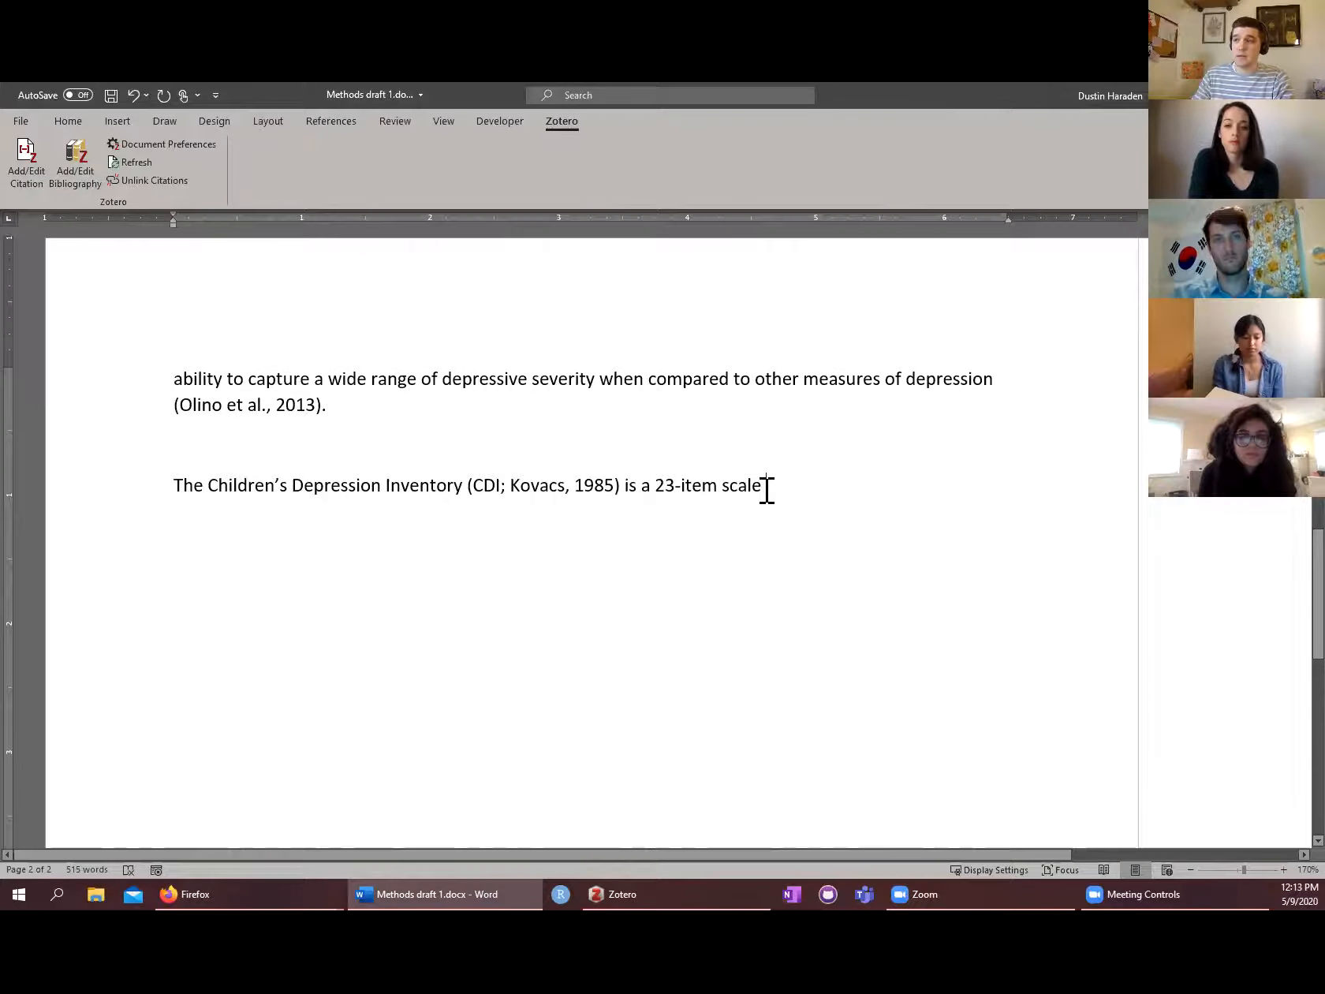
{"action": "scroll", "coordinate": [772, 500], "scroll_direction": "down", "scroll_amount": 6}
{"action": "scroll", "coordinate": [771, 498], "scroll_direction": "up", "scroll_amount": 7}
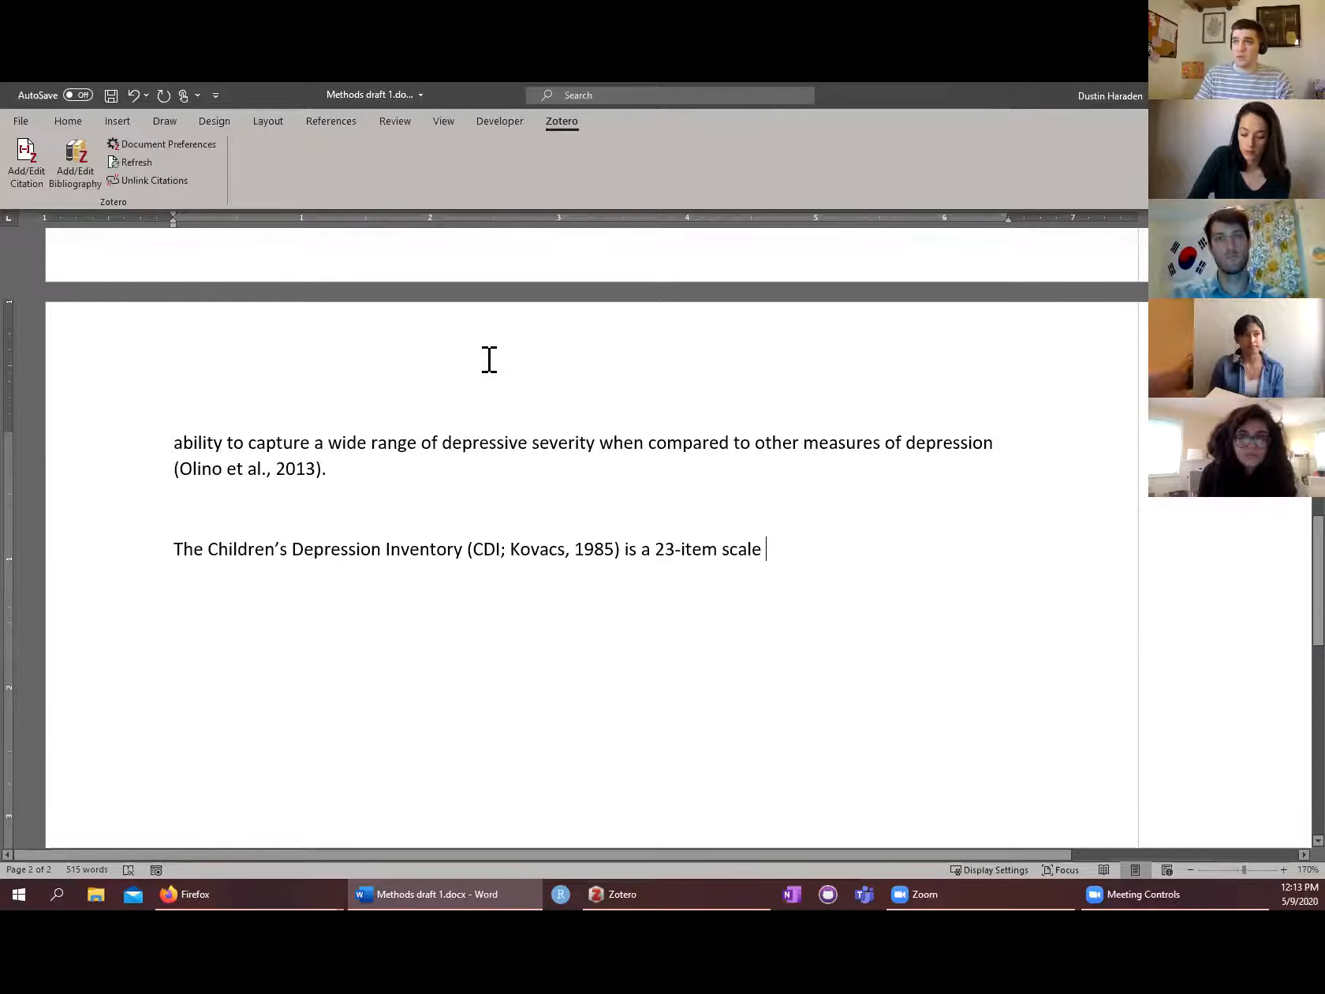
{"action": "left_click", "coordinate": [66, 120]}
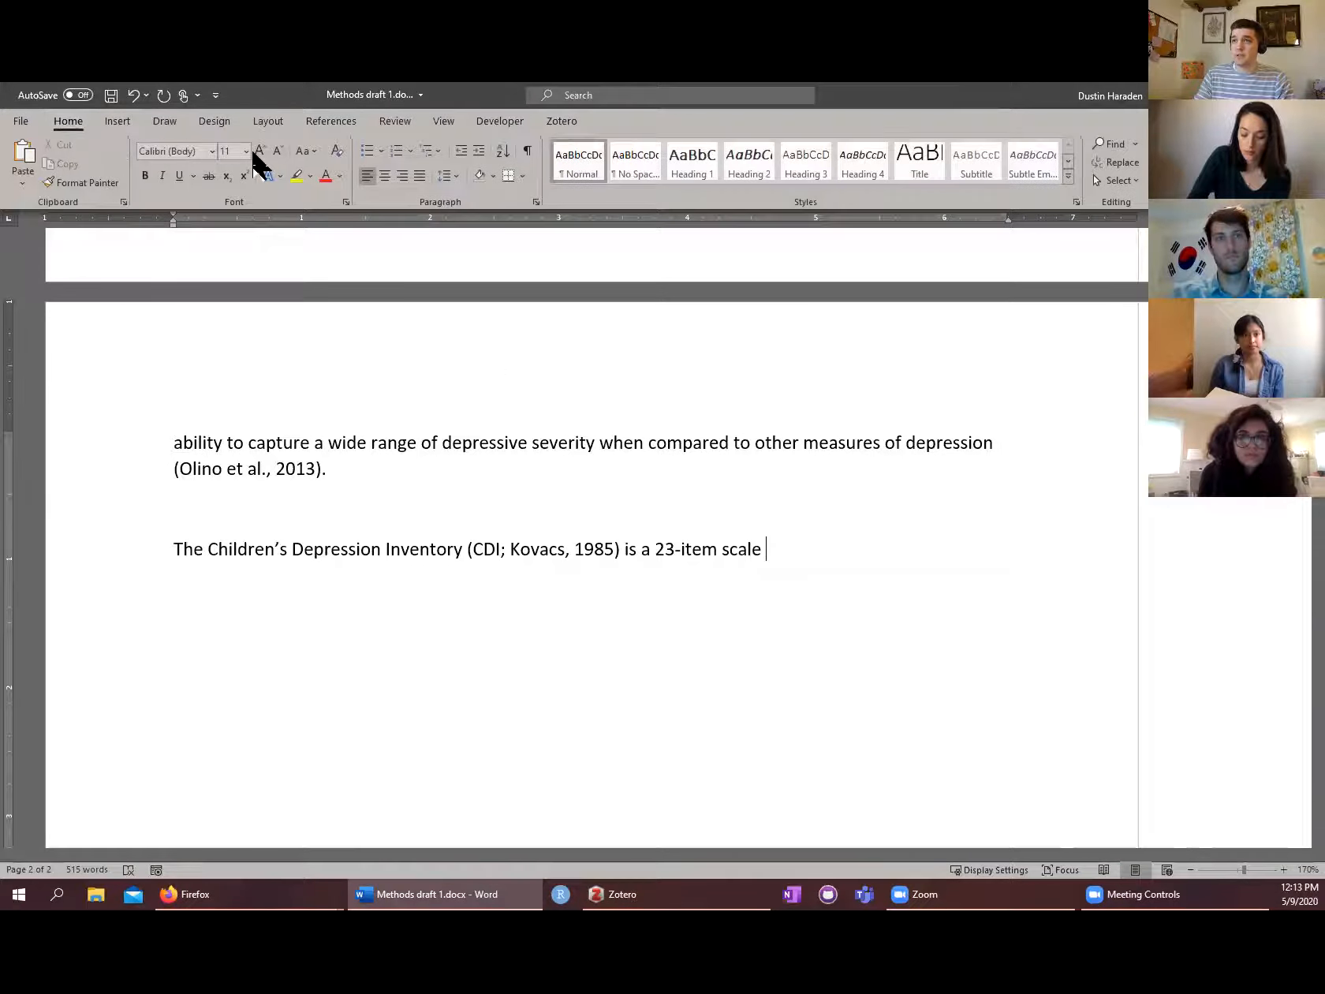
{"action": "left_click", "coordinate": [118, 122]}
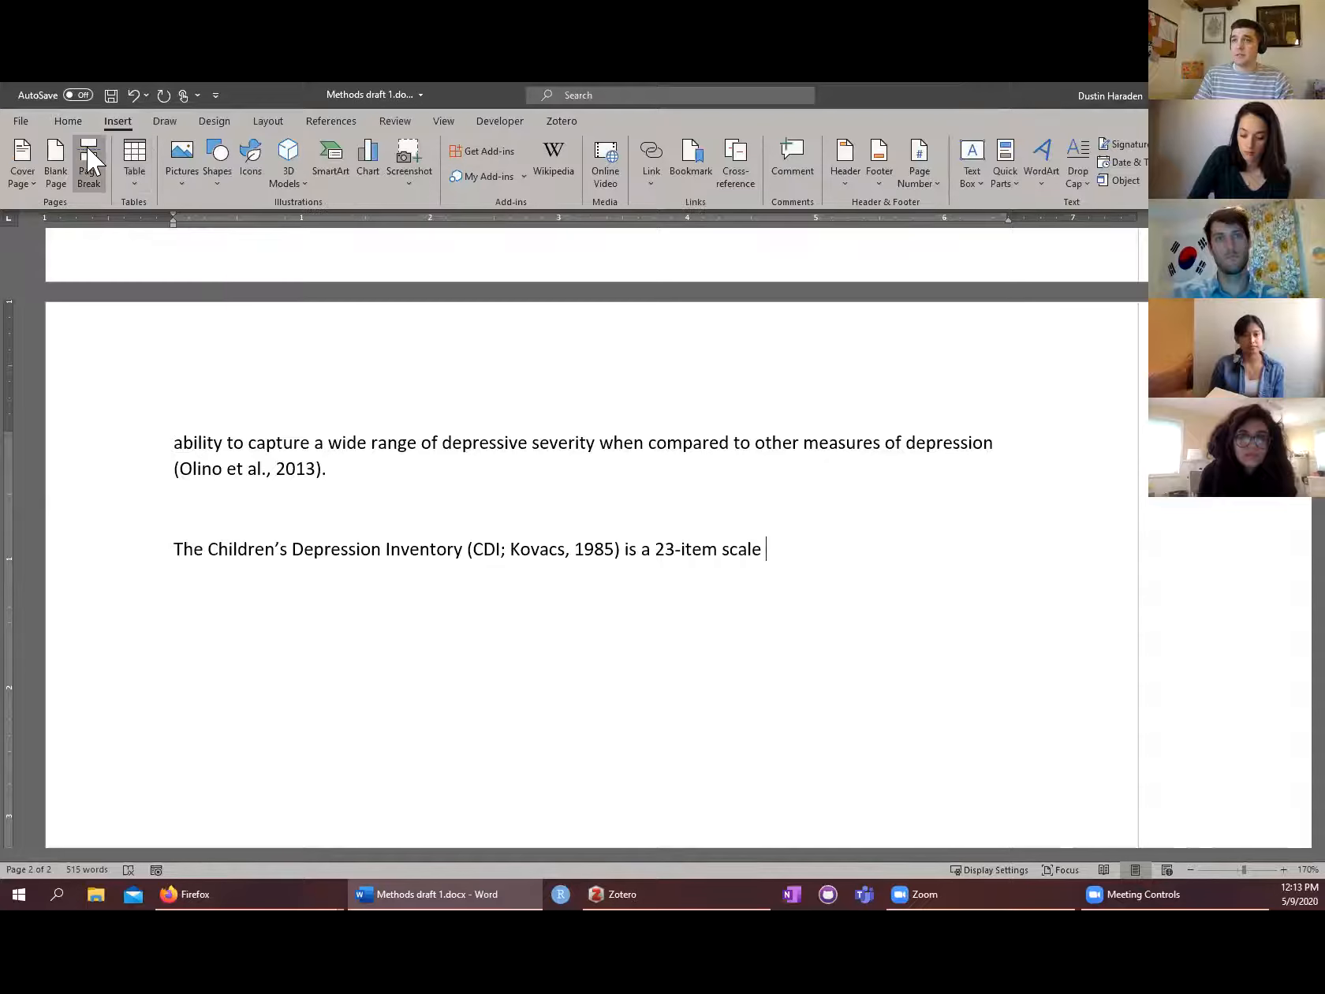
{"action": "left_click", "coordinate": [89, 162]}
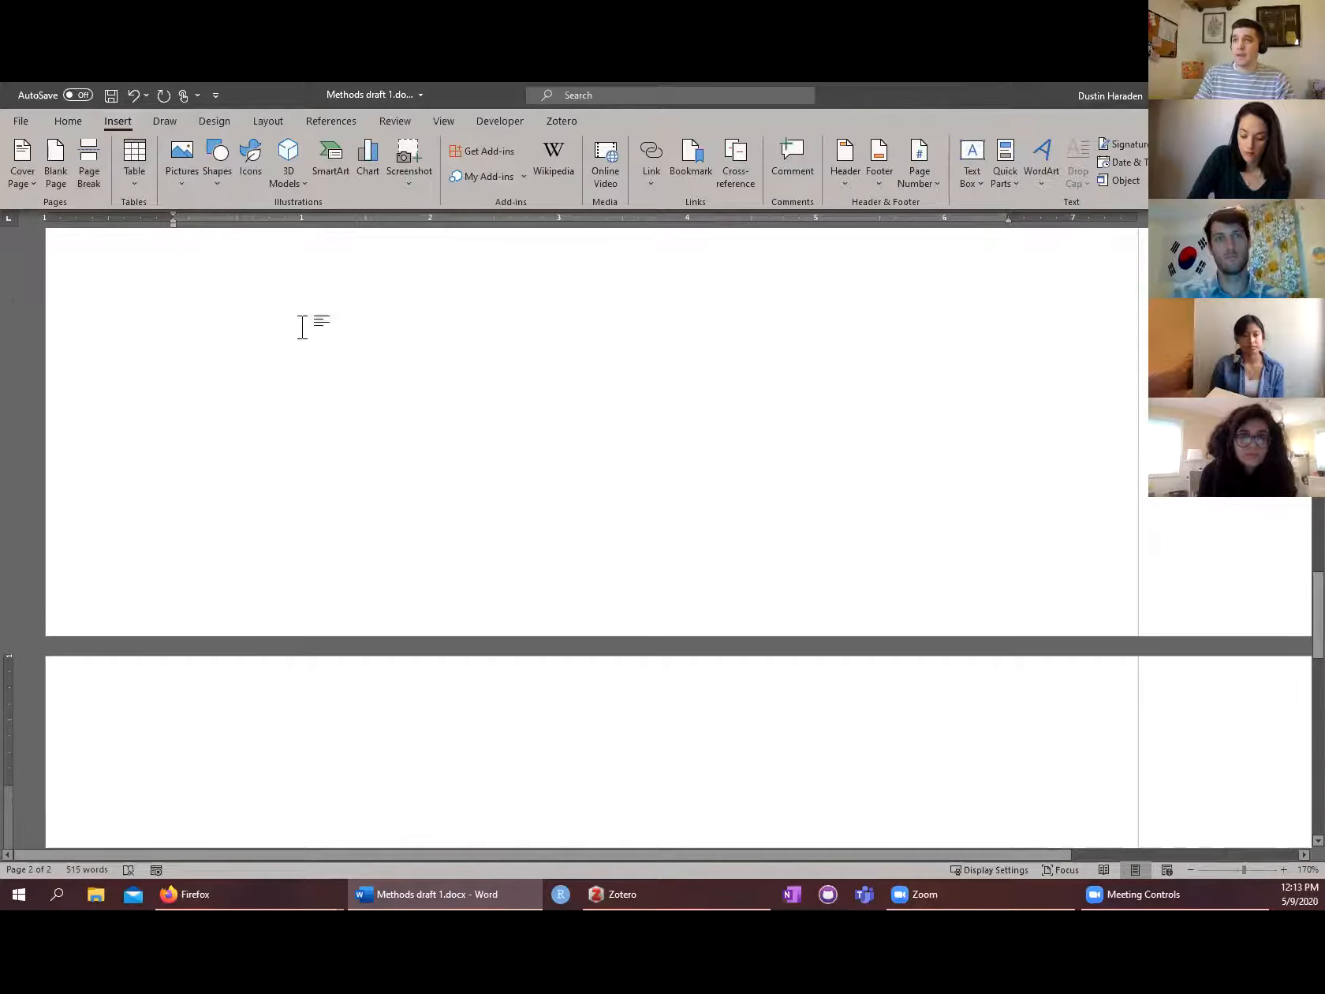
- Insert the Zotero bibliography on the new page and look through its entries
{"action": "left_click", "coordinate": [561, 121]}
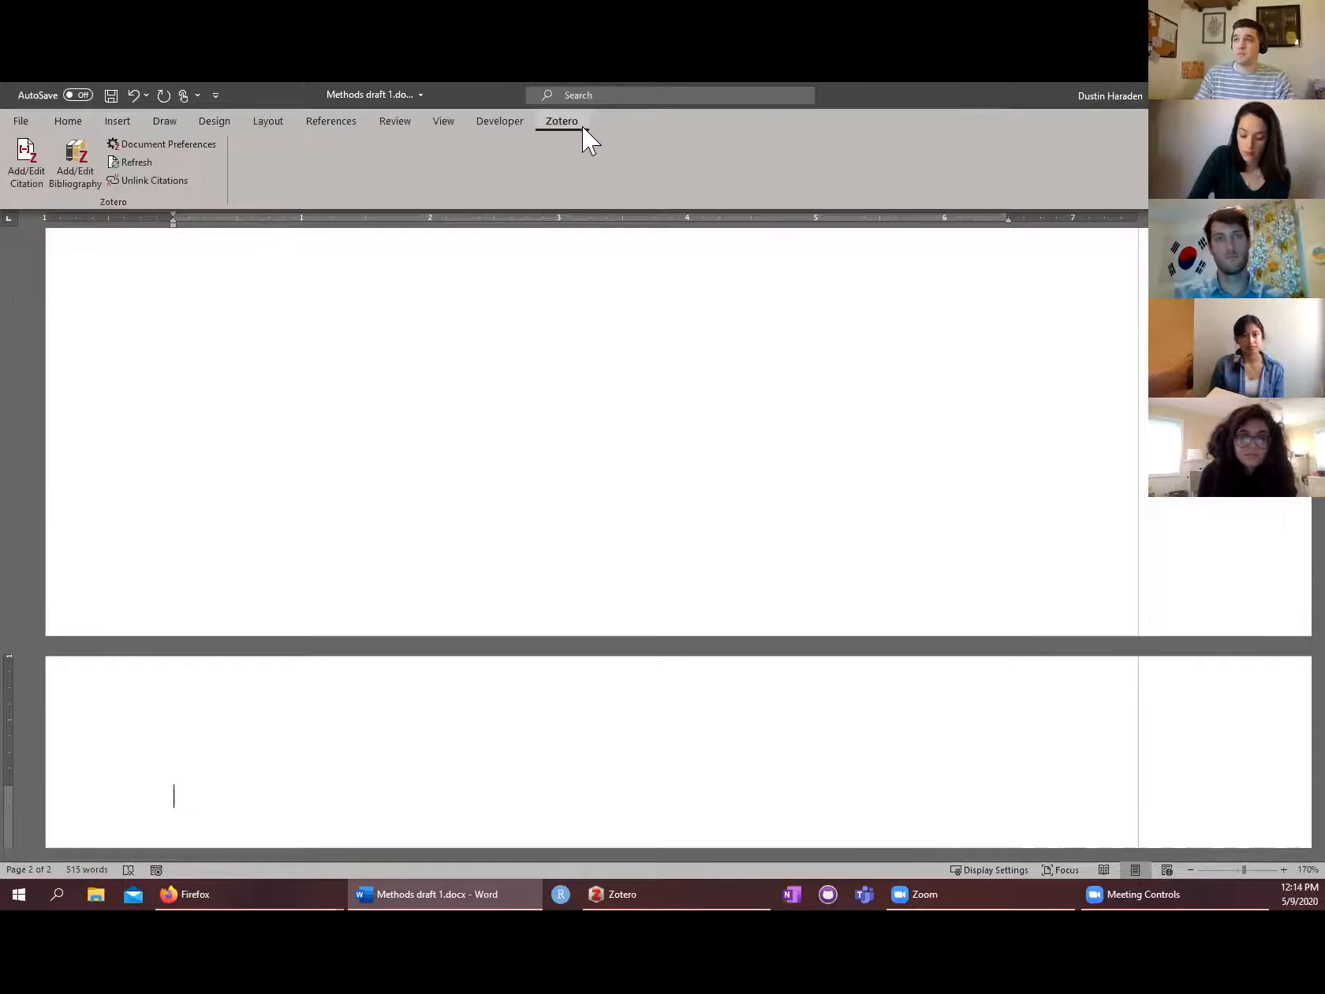
{"action": "left_click", "coordinate": [77, 157]}
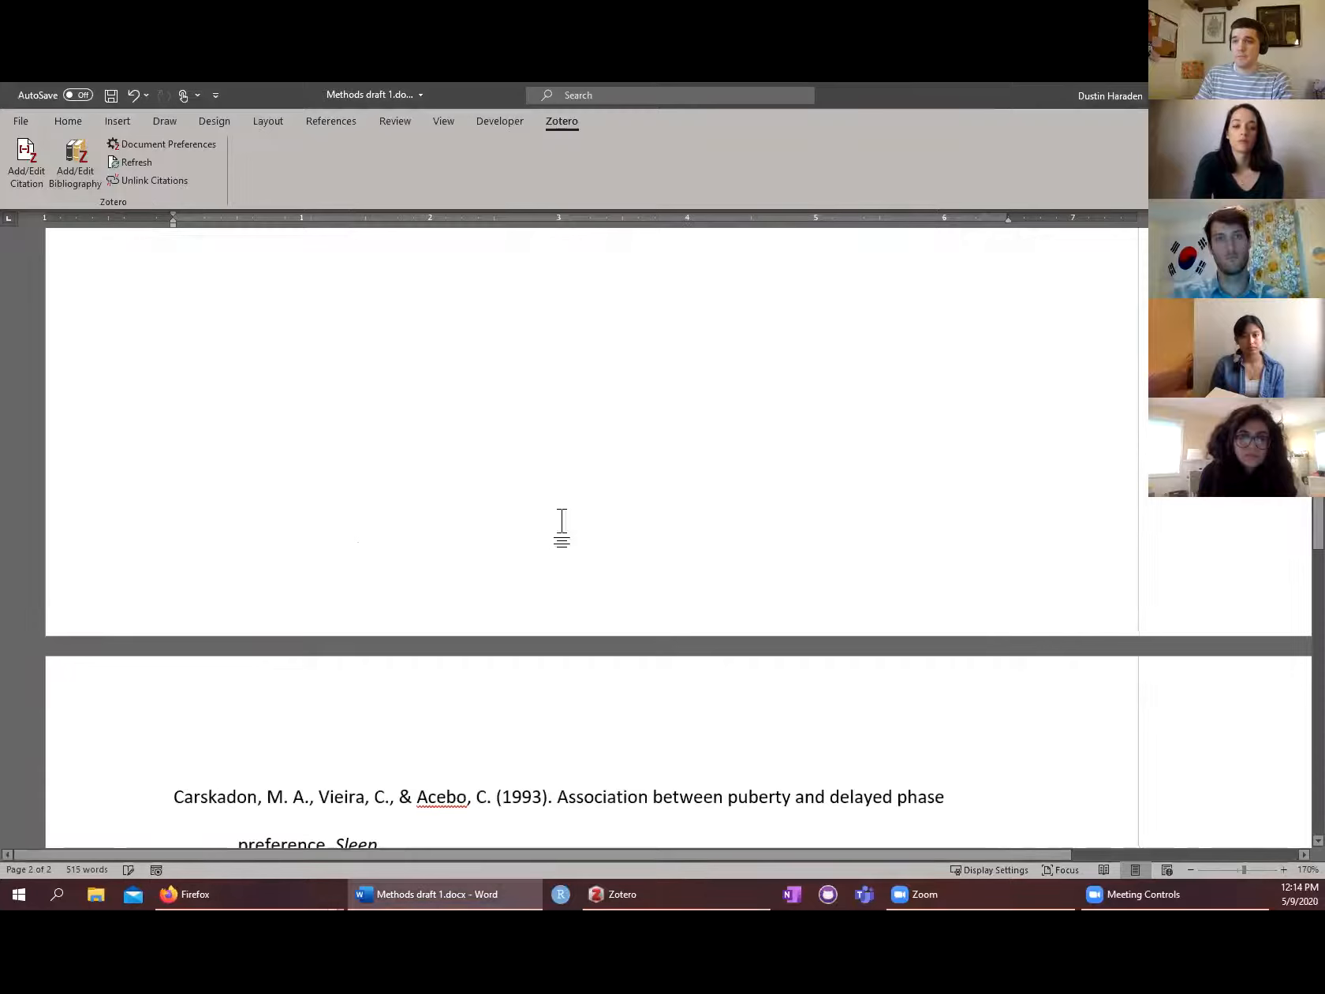
{"action": "scroll", "coordinate": [308, 606], "scroll_direction": "down", "scroll_amount": 3}
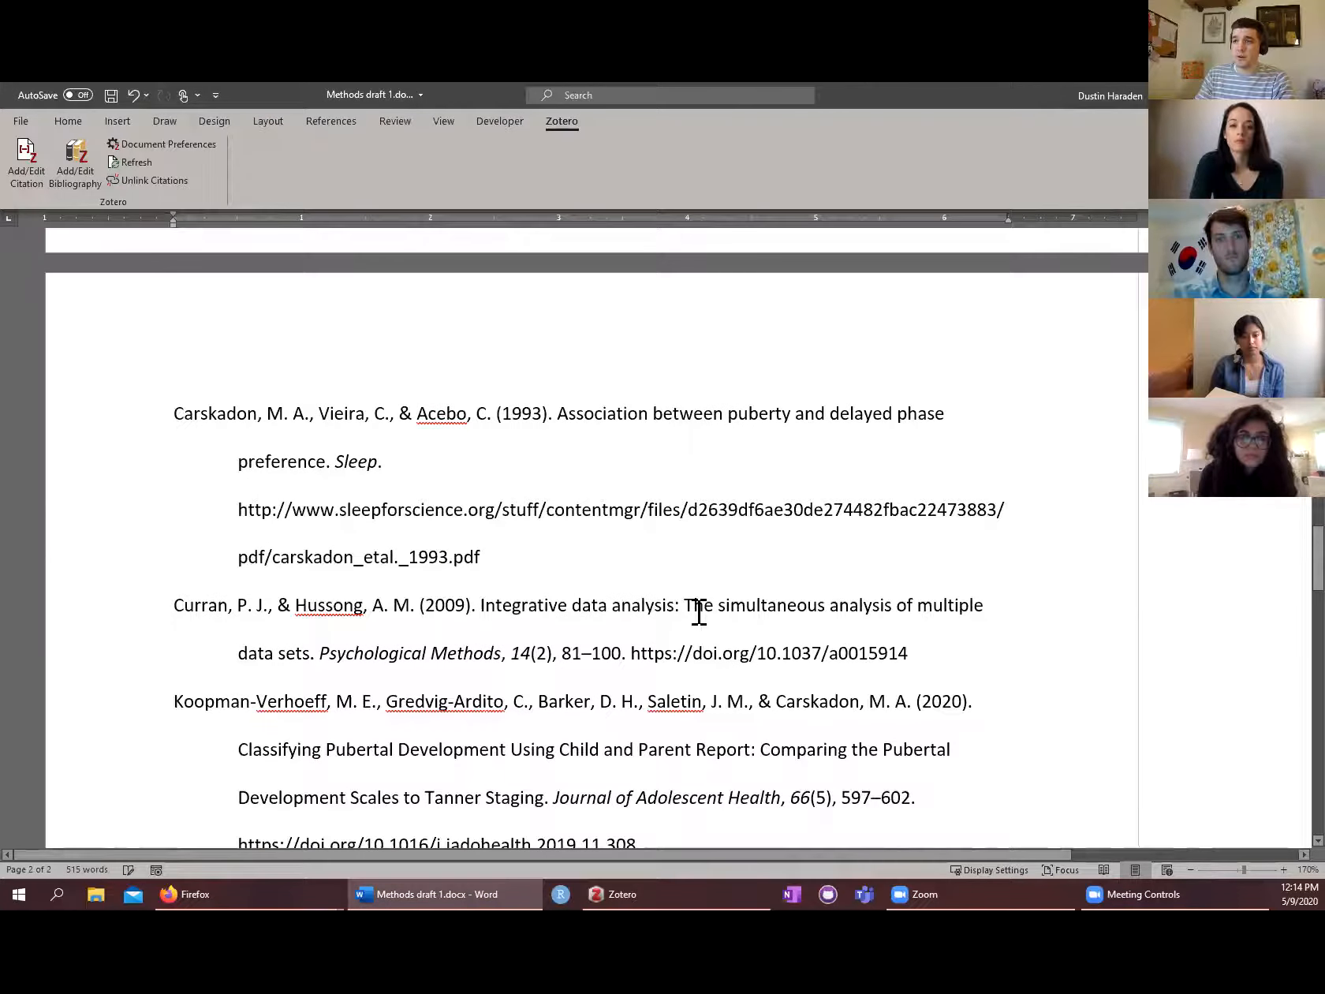
{"action": "scroll", "coordinate": [709, 621], "scroll_direction": "down", "scroll_amount": 2}
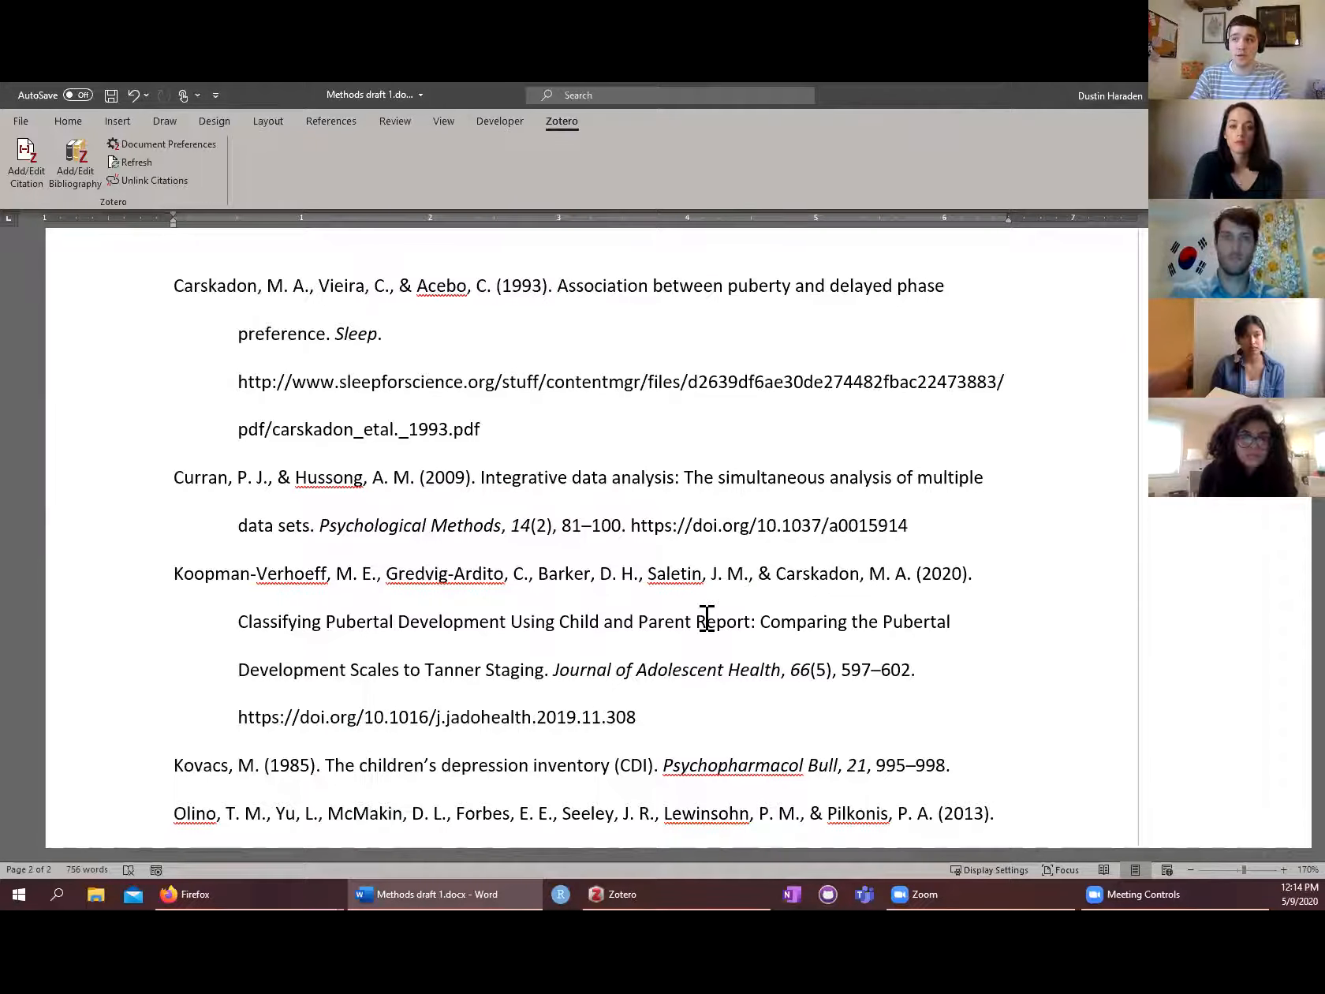
- Switch the document's citation style to Chicago Manual of Style 17th edition (author-date) and review the reformatted citations and bibliography
{"action": "left_click", "coordinate": [197, 147]}
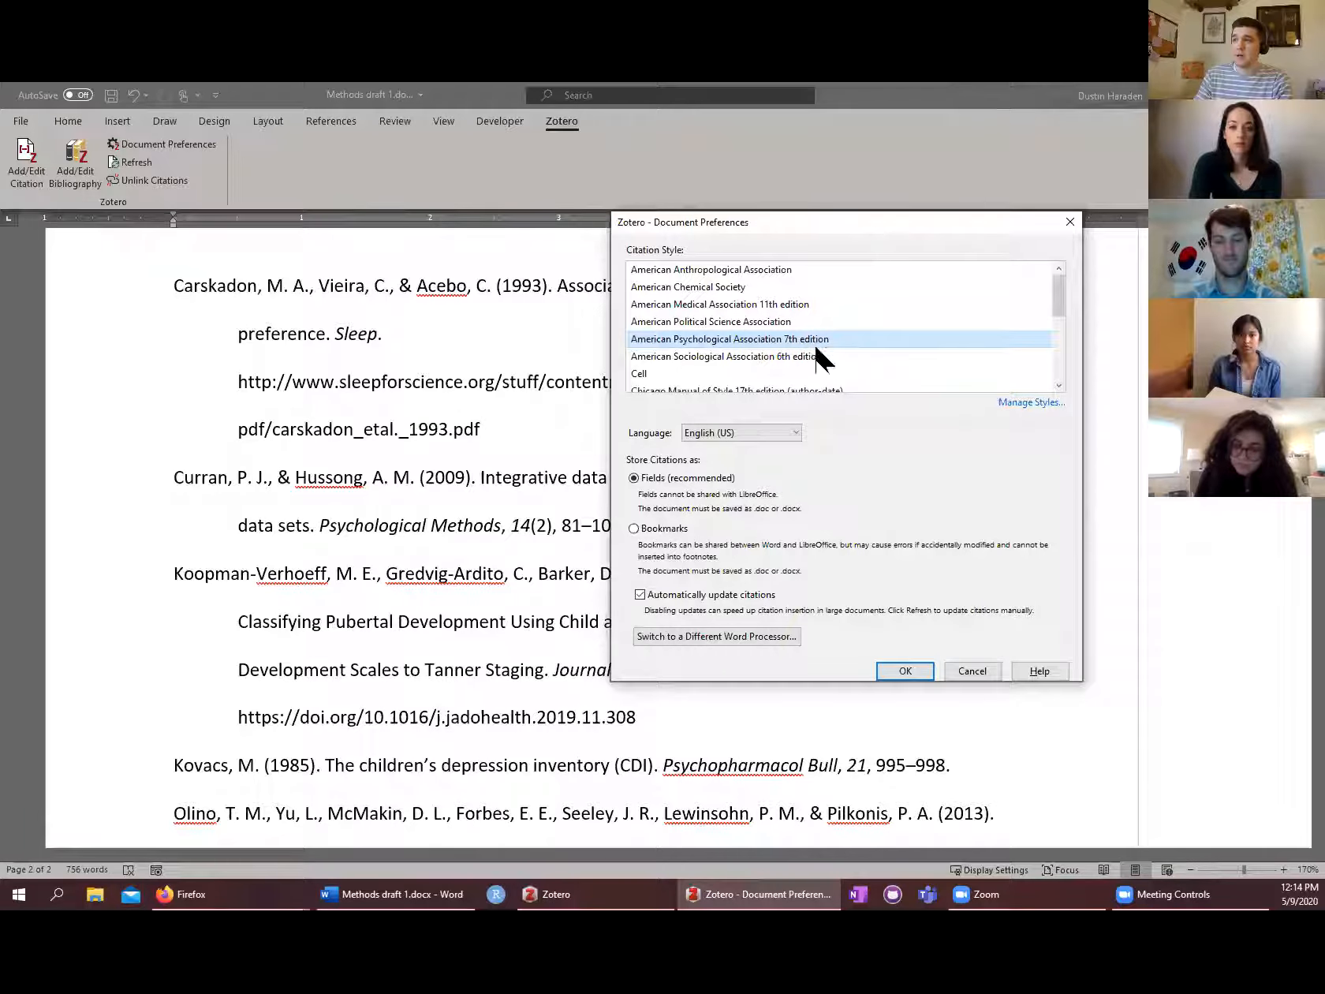
{"action": "left_click_drag", "start_coordinate": [1059, 300], "coordinate": [1057, 321]}
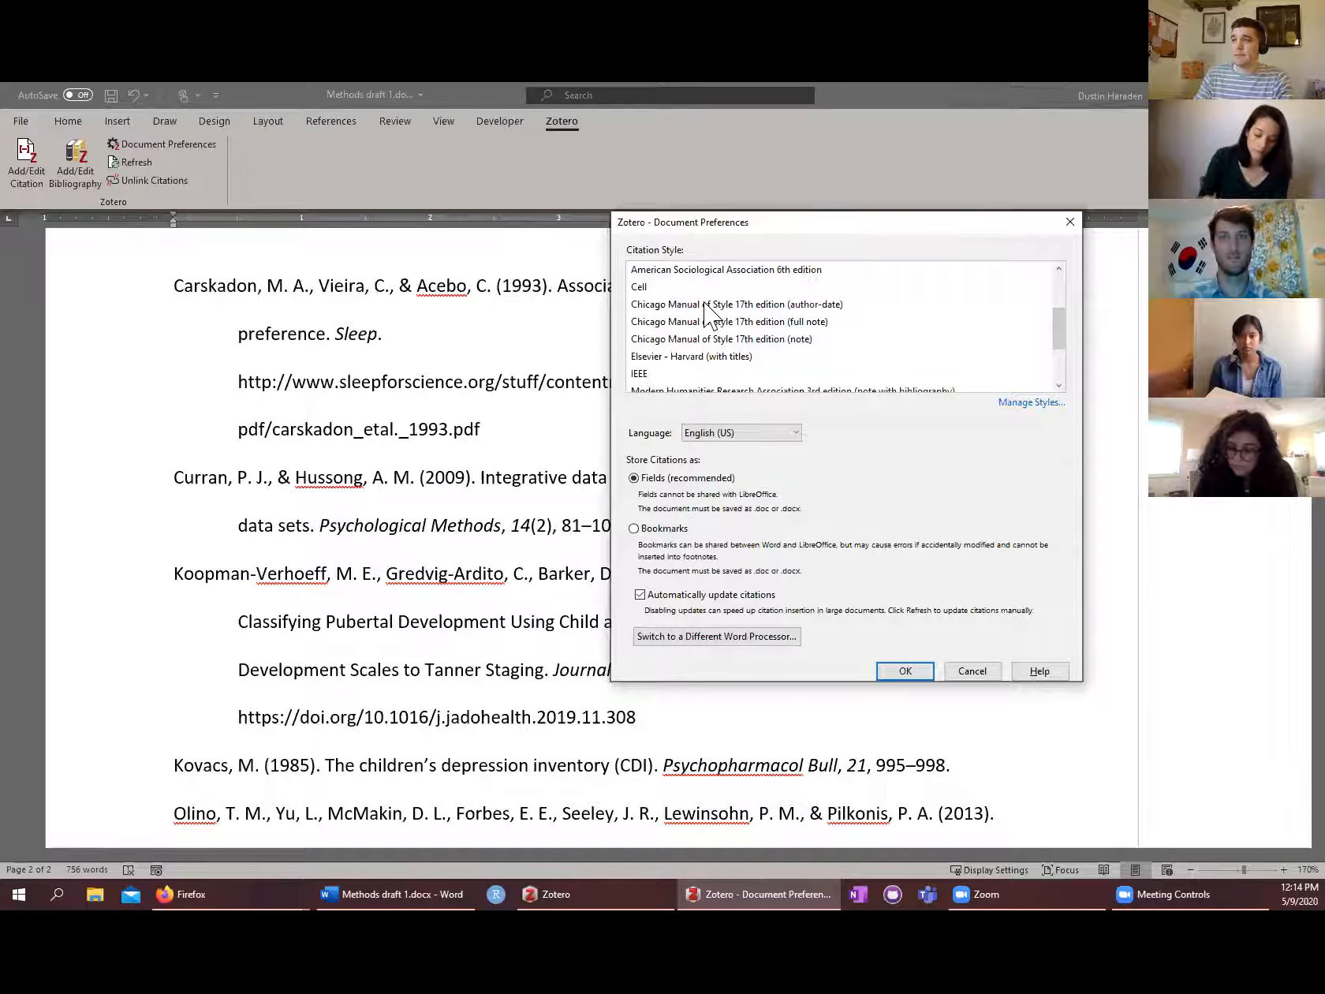
{"action": "left_click", "coordinate": [704, 305]}
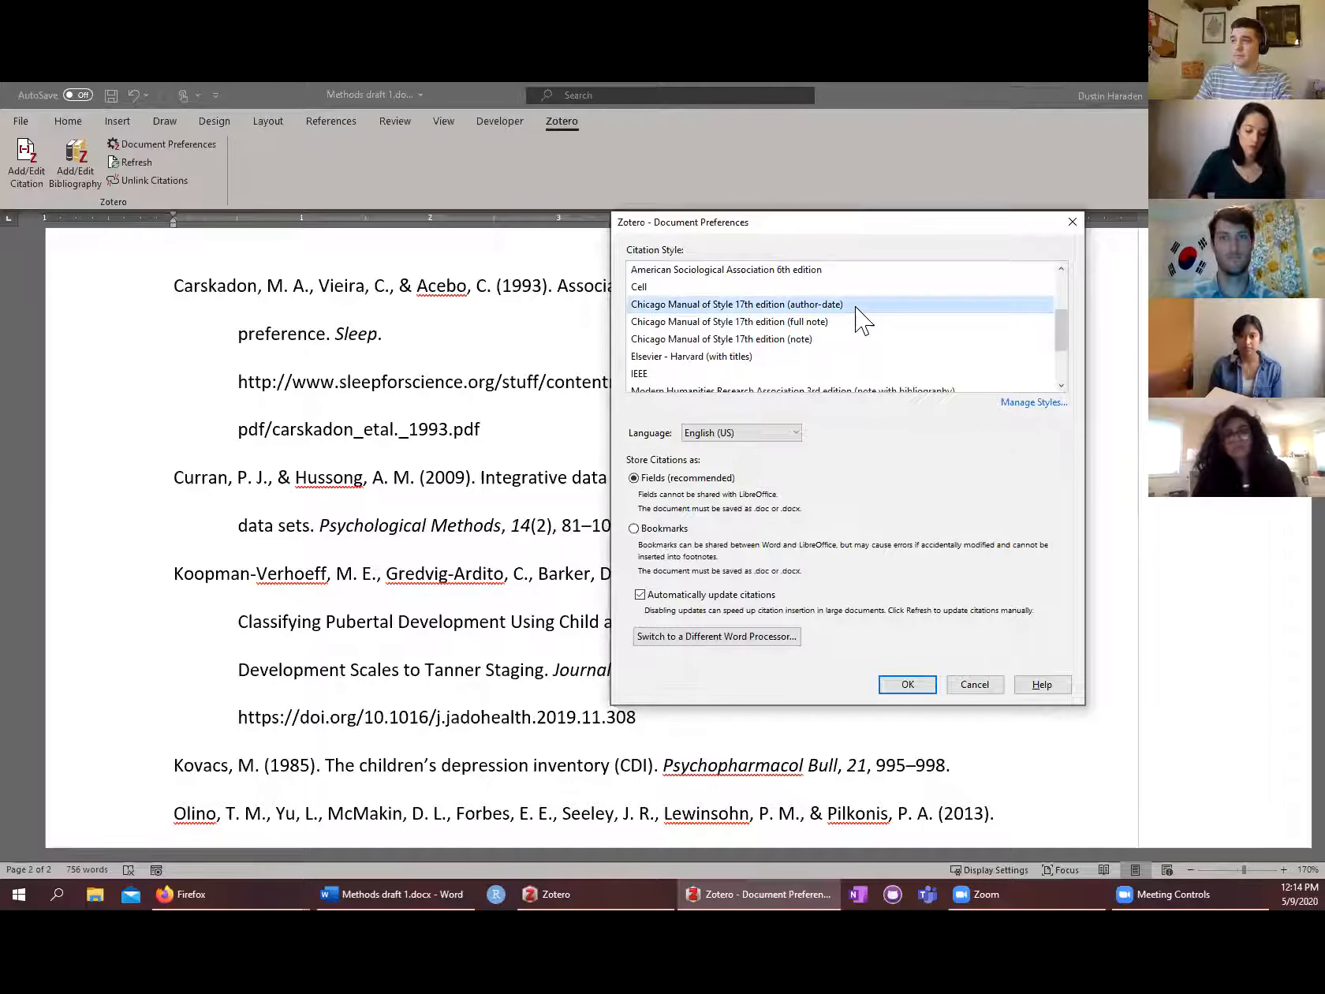
{"action": "left_click", "coordinate": [906, 684]}
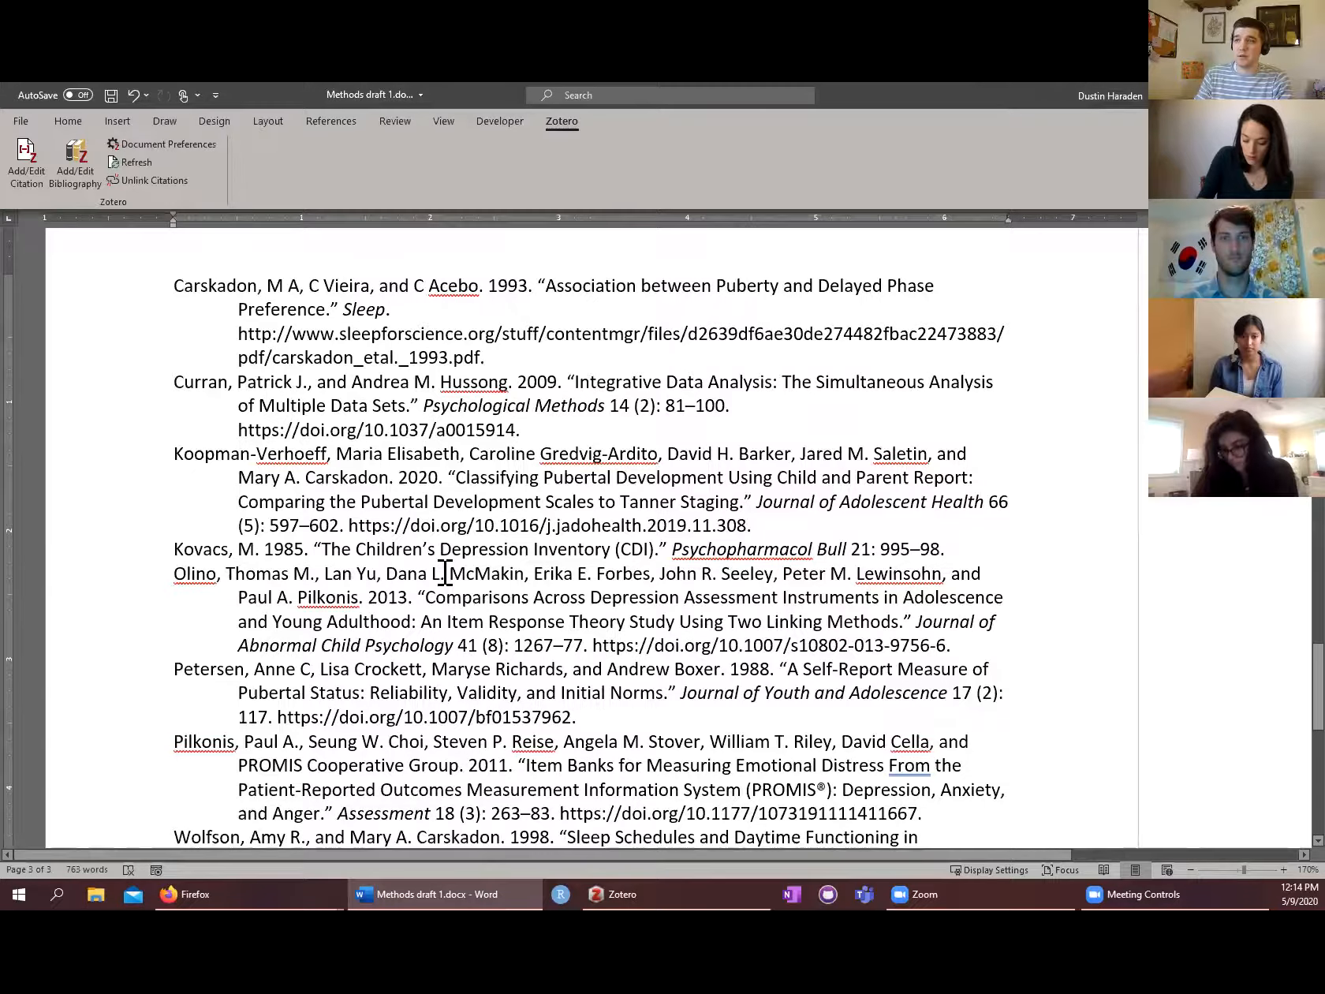
{"action": "scroll", "coordinate": [446, 574], "scroll_direction": "up", "scroll_amount": 10}
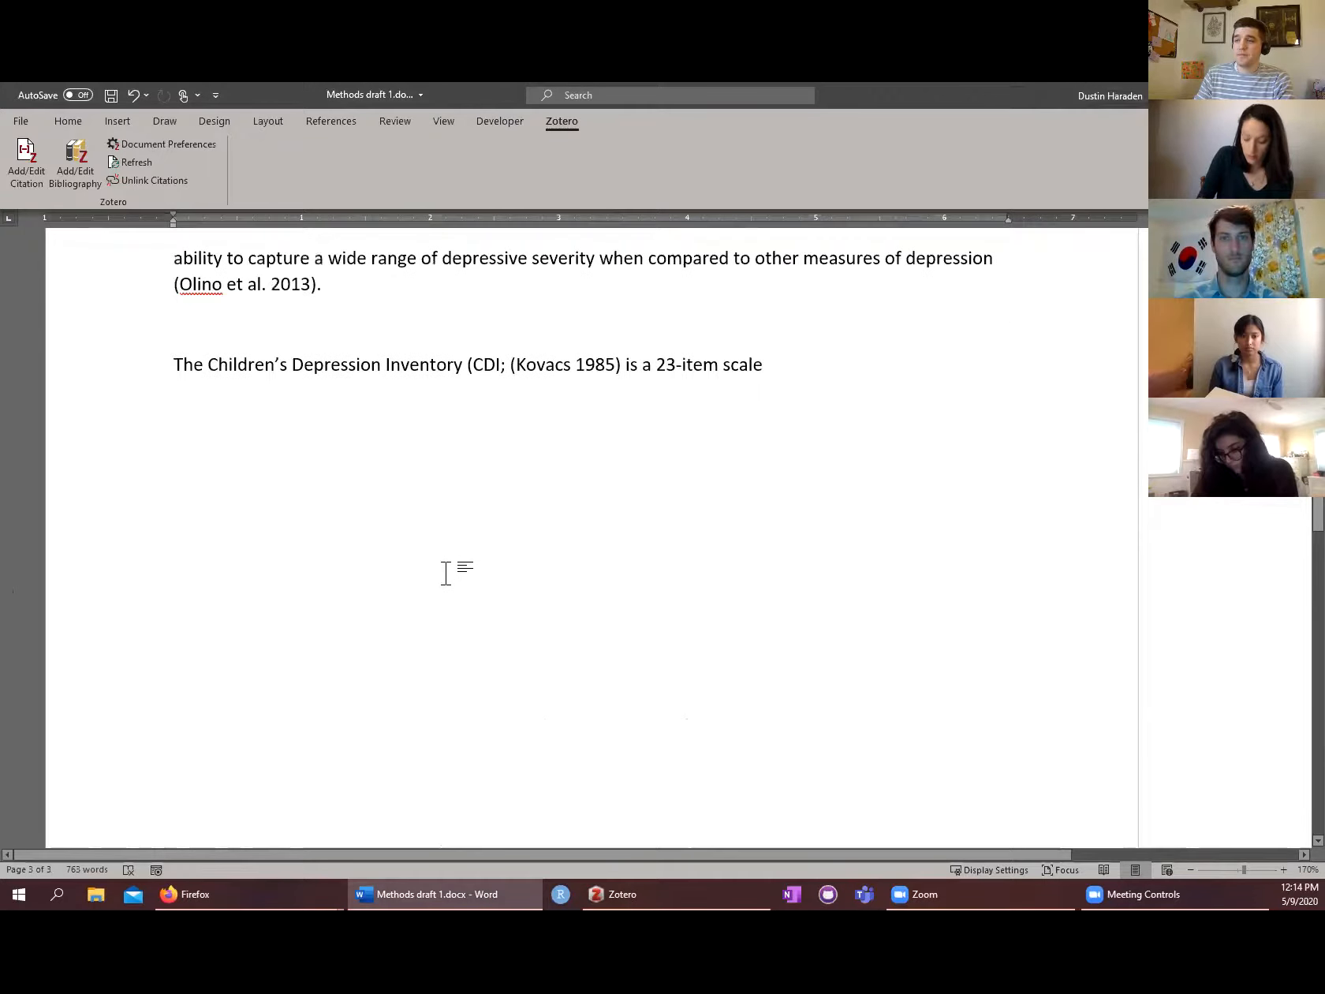
{"action": "scroll", "coordinate": [445, 573], "scroll_direction": "down", "scroll_amount": 10}
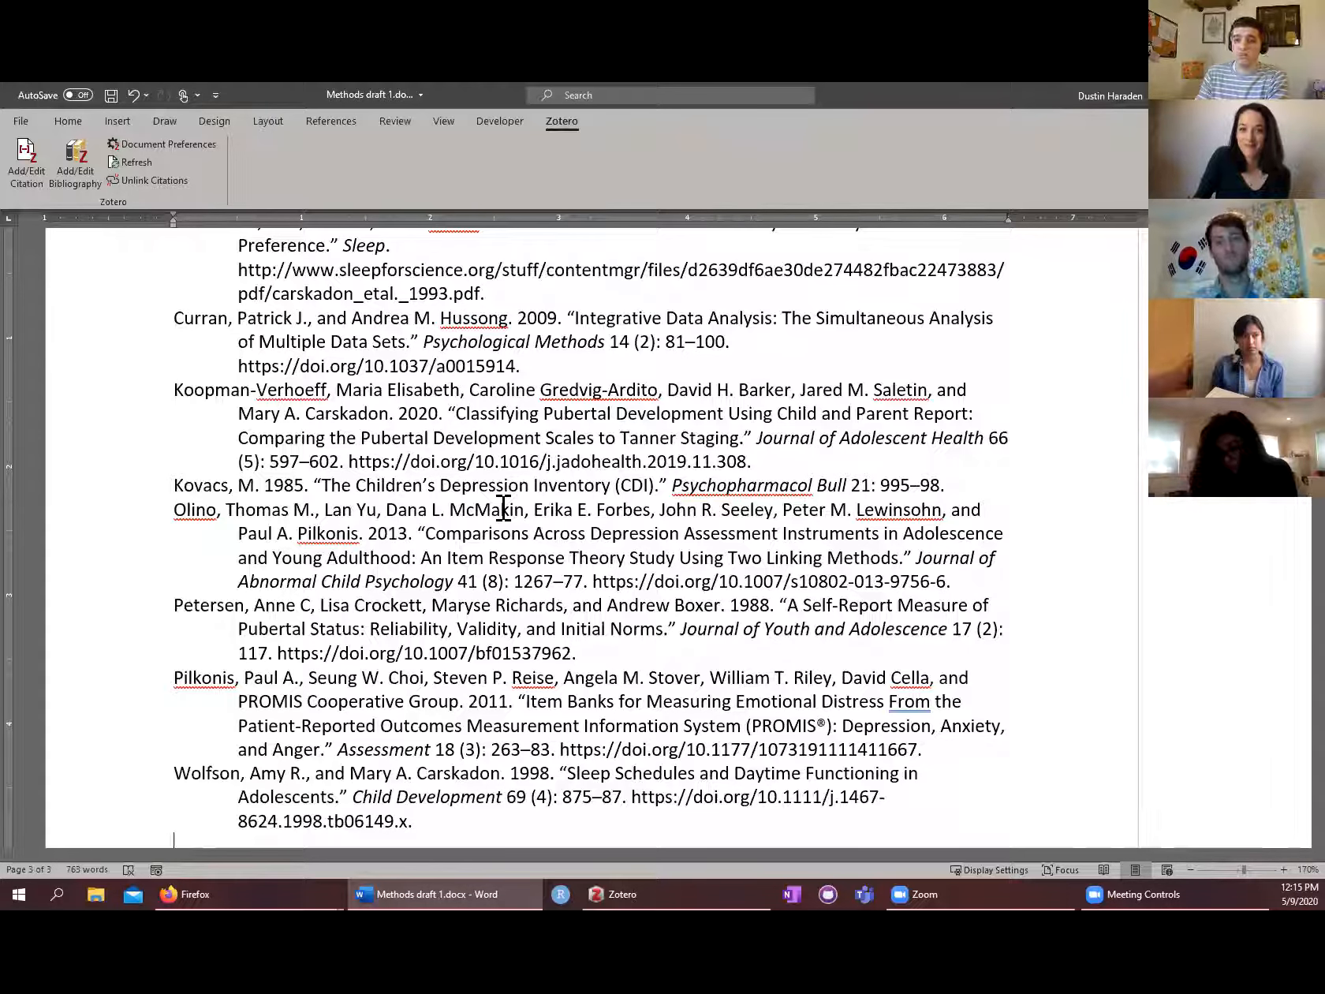
{"action": "scroll", "coordinate": [487, 554], "scroll_direction": "up", "scroll_amount": 3}
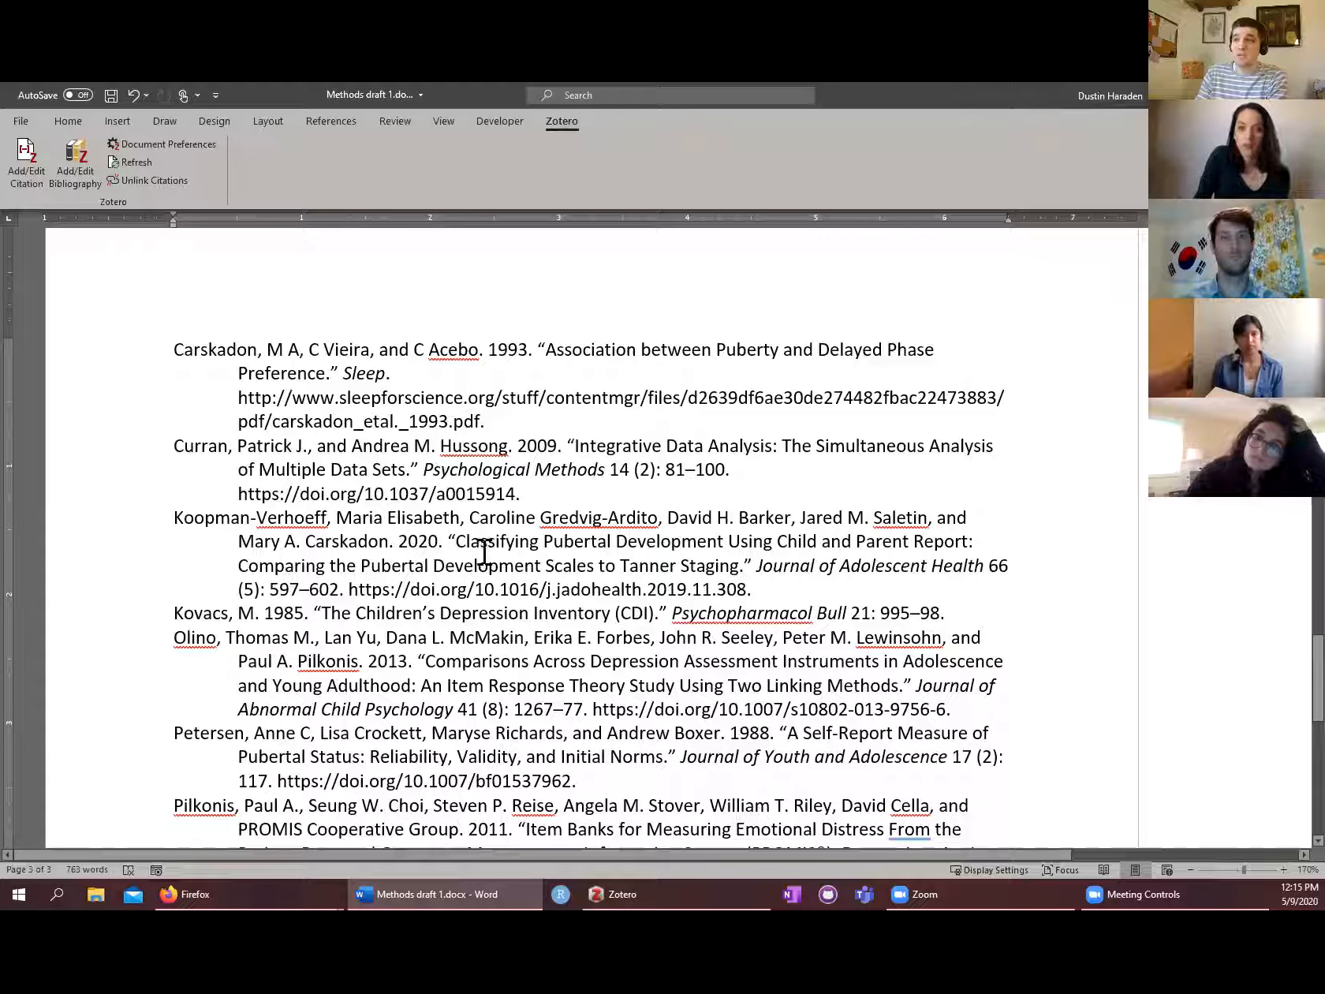
- Add the Kovacs (1992) source "Children's depression inventory" to the existing Kovacs 1985 citation in the Children's Depression Inventory sentence
{"action": "scroll", "coordinate": [484, 553], "scroll_direction": "up", "scroll_amount": 10}
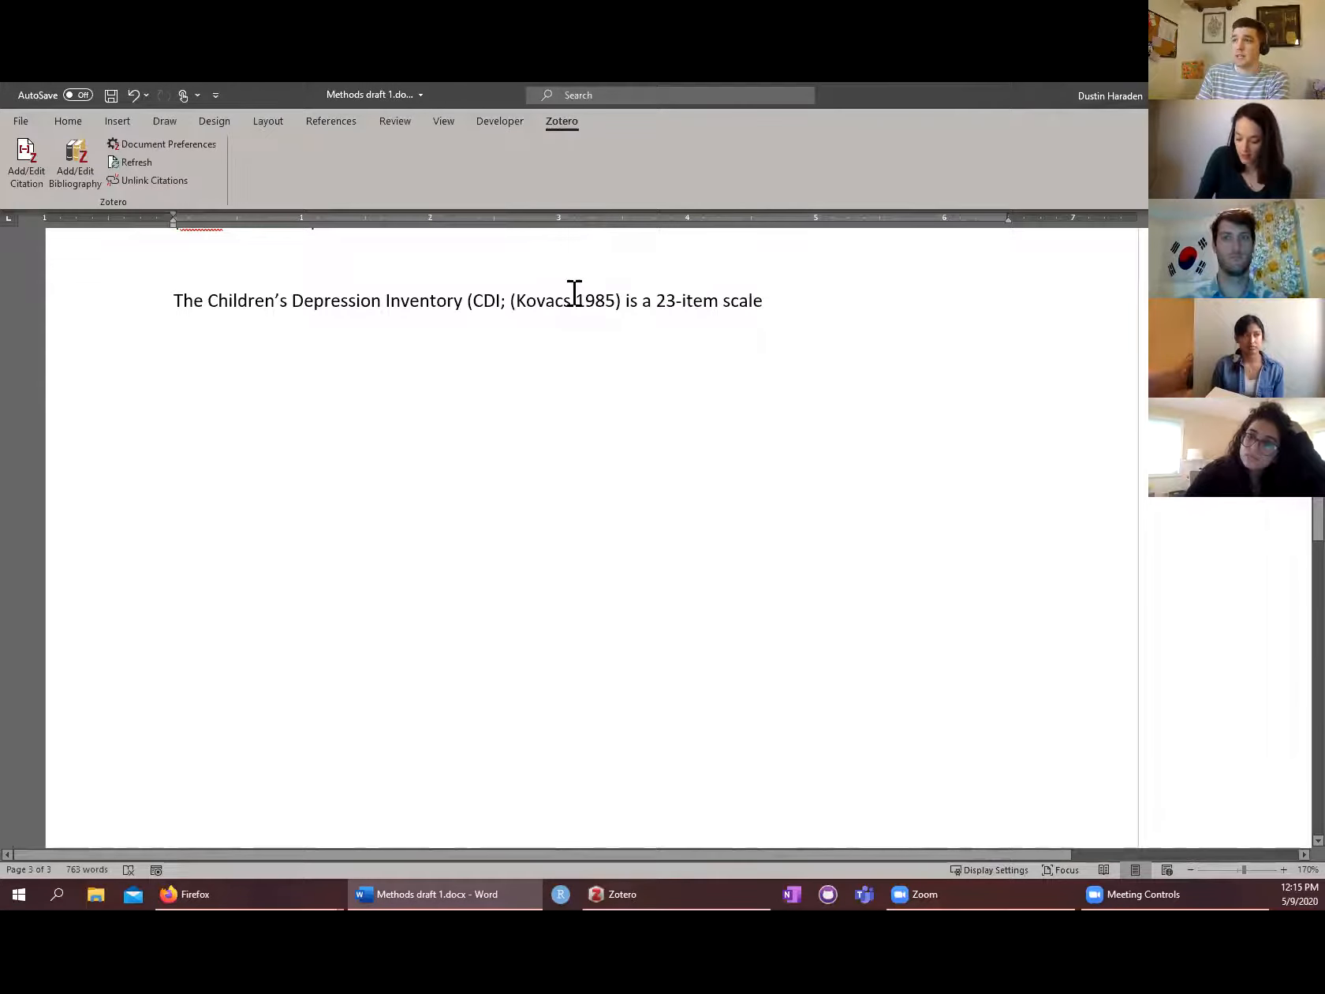
{"action": "left_click", "coordinate": [584, 300]}
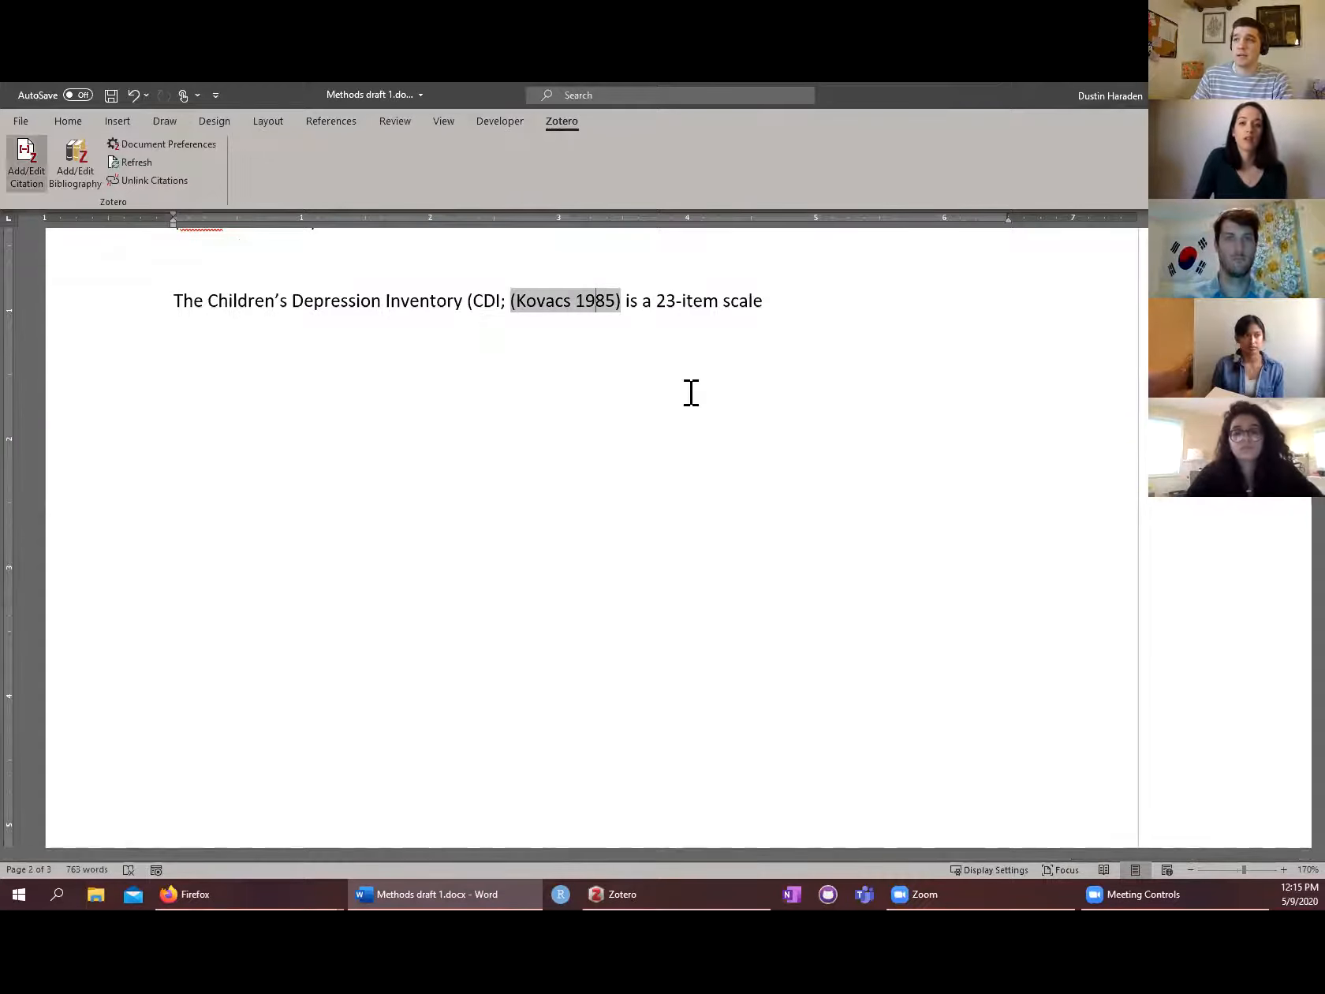
{"action": "left_click", "coordinate": [31, 161]}
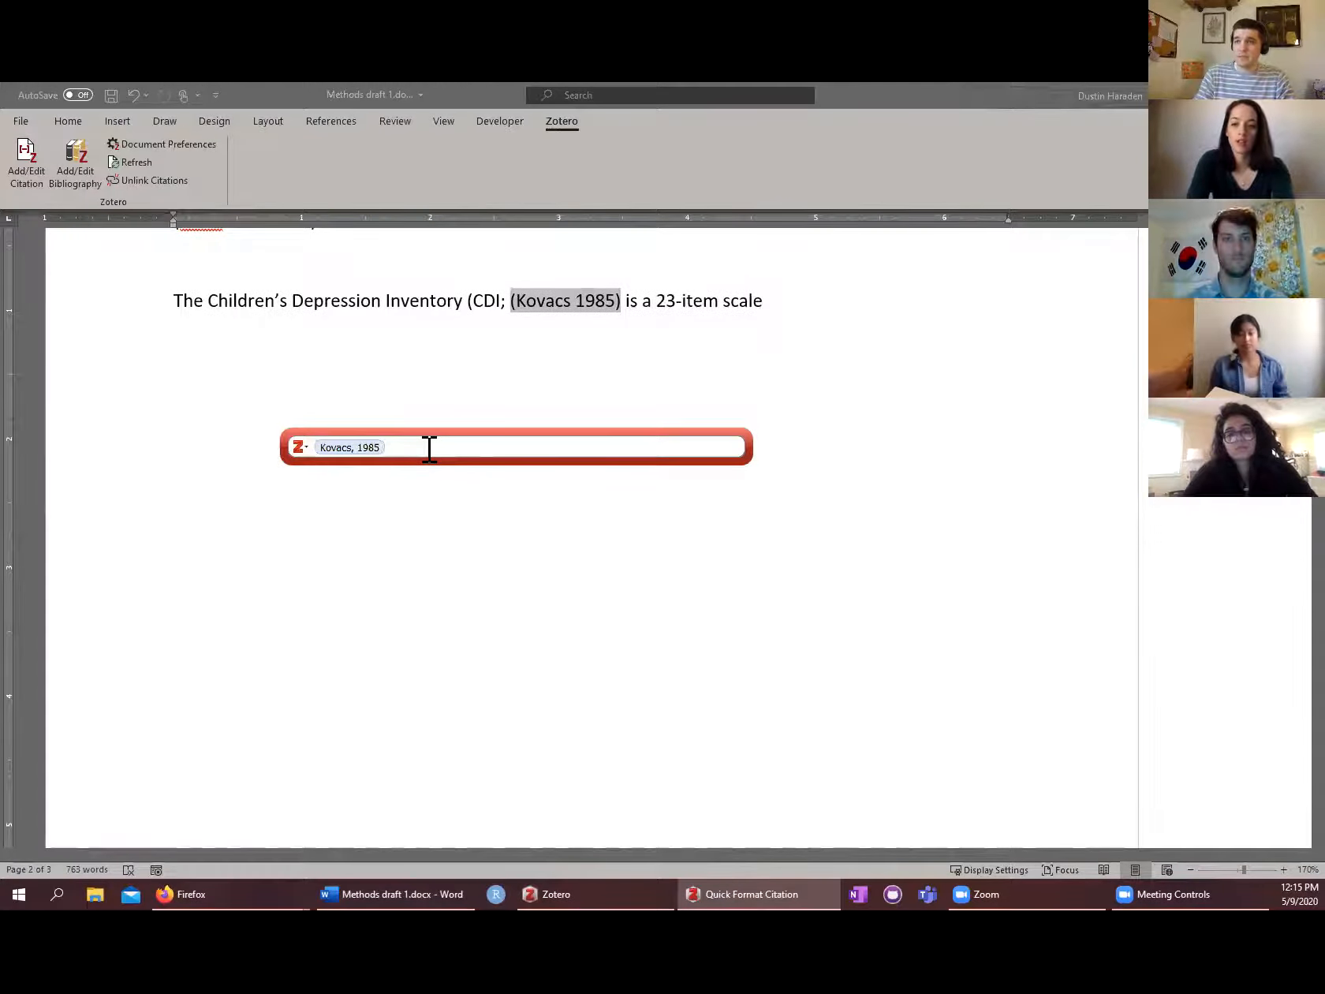
{"action": "type", "text": "ac"}
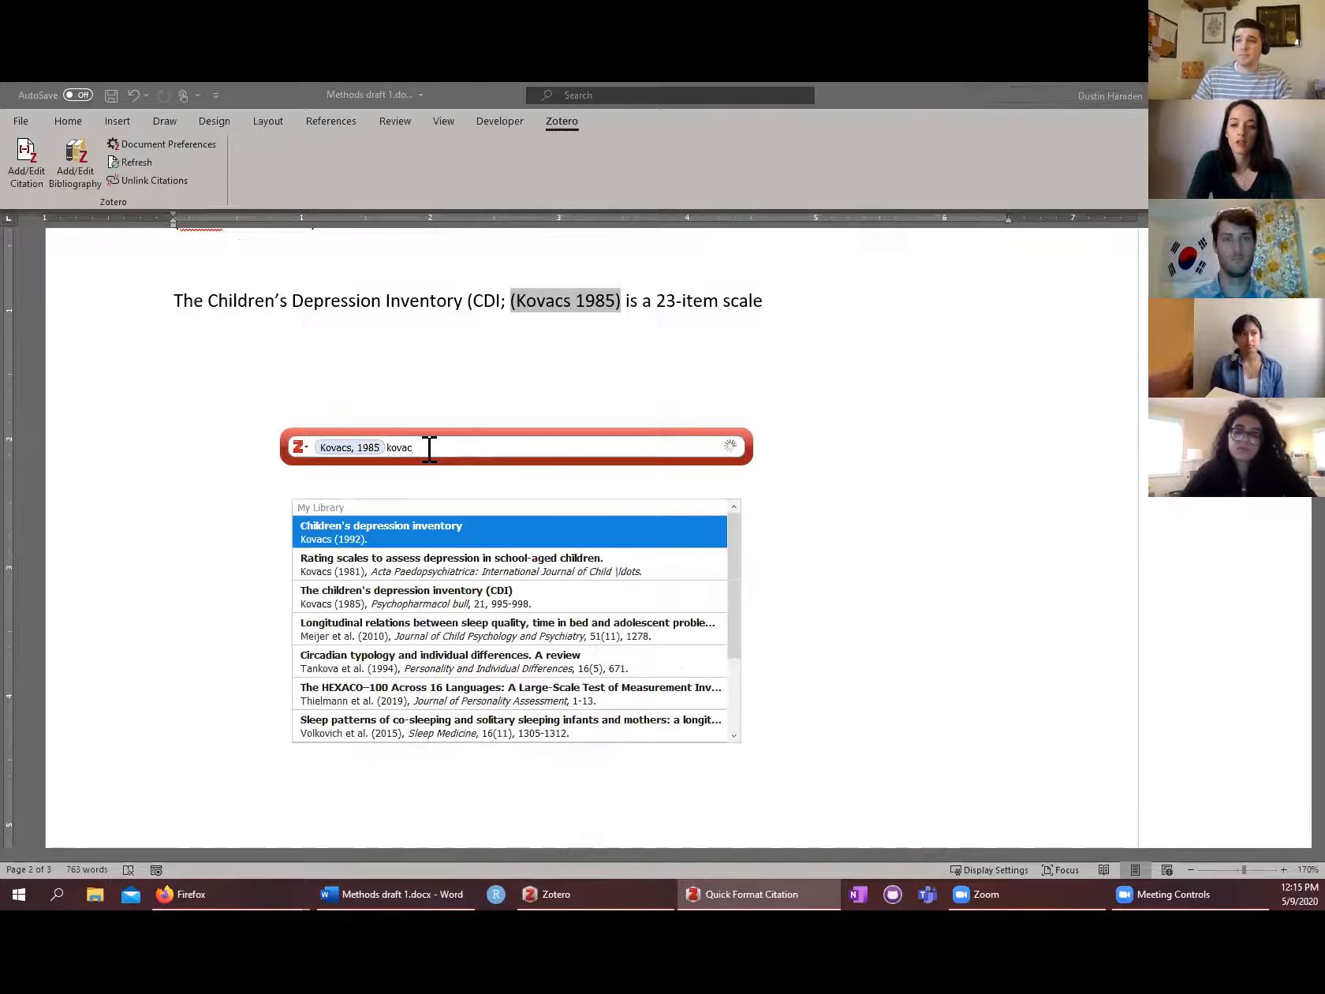
{"action": "left_click", "coordinate": [418, 536]}
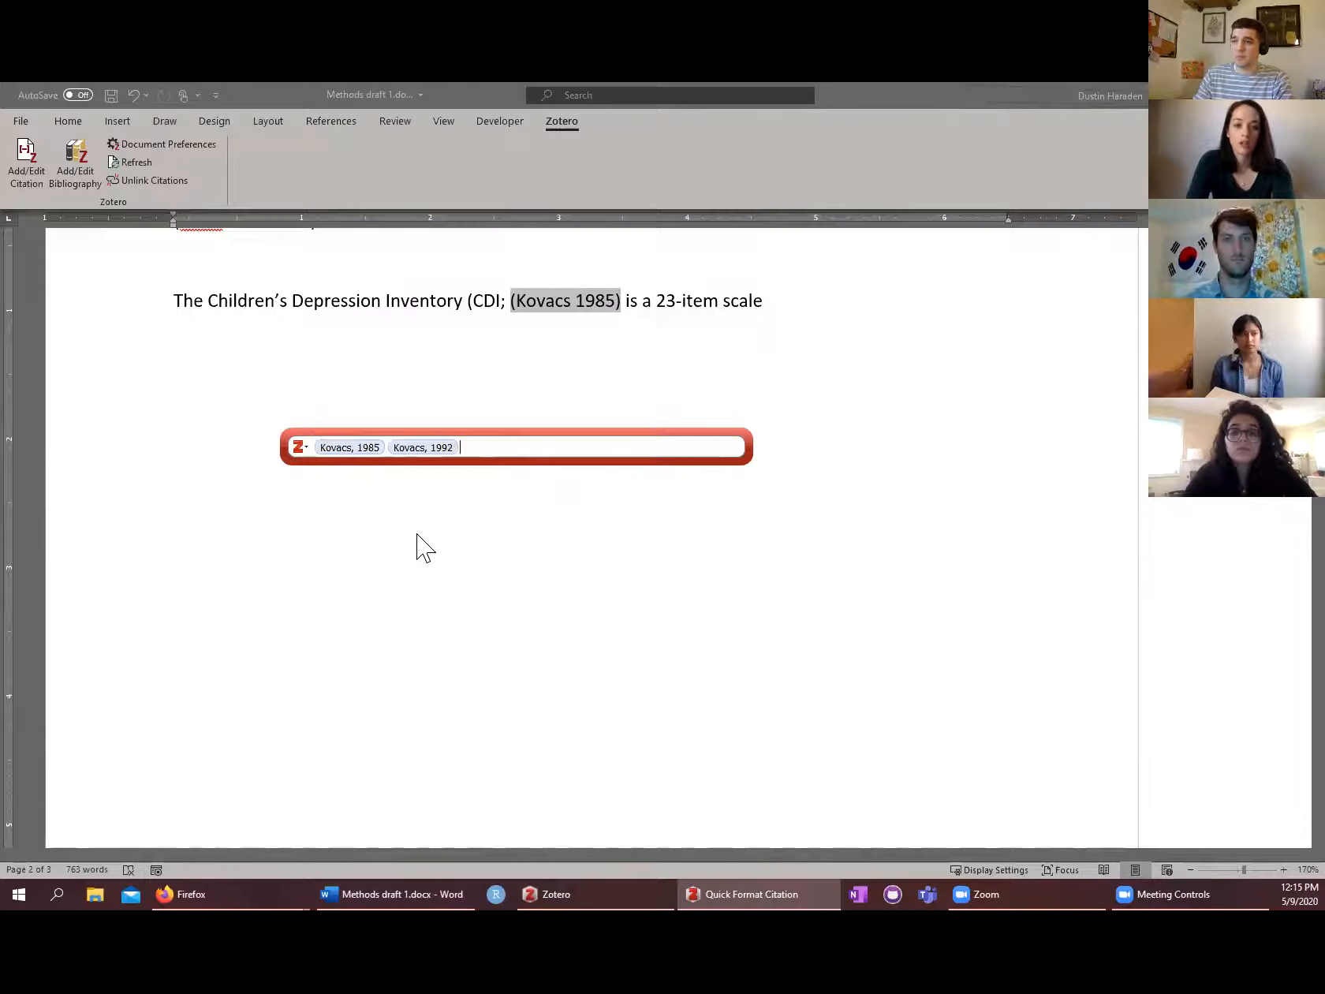
{"action": "key", "text": "Return"}
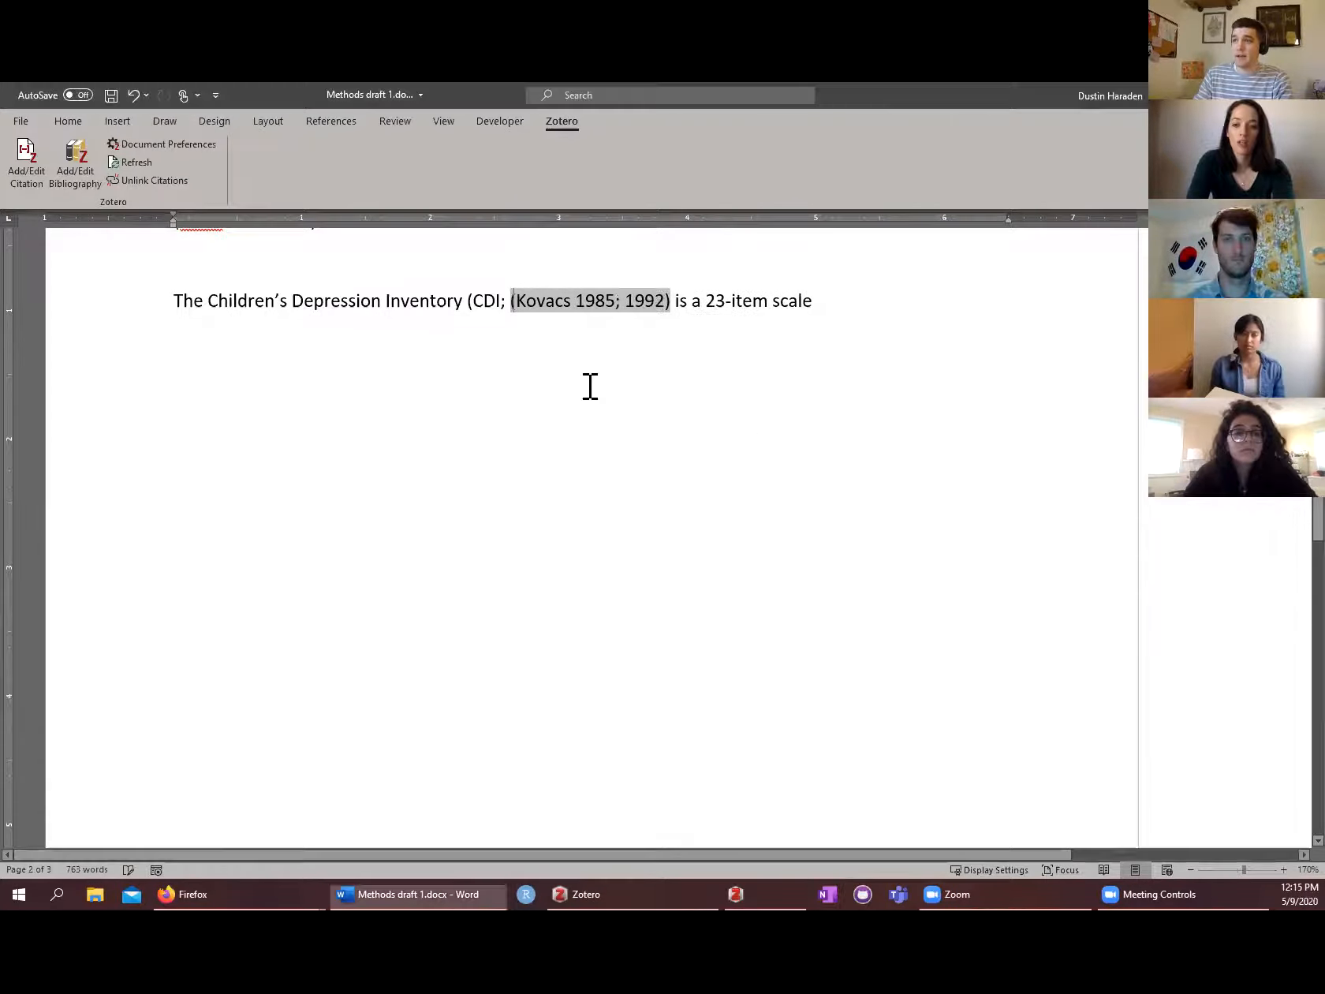
- Refresh the document's Zotero fields and check the Kovacs entries in the bibliography against the in-text citation
{"action": "scroll", "coordinate": [576, 543], "scroll_direction": "down", "scroll_amount": 10}
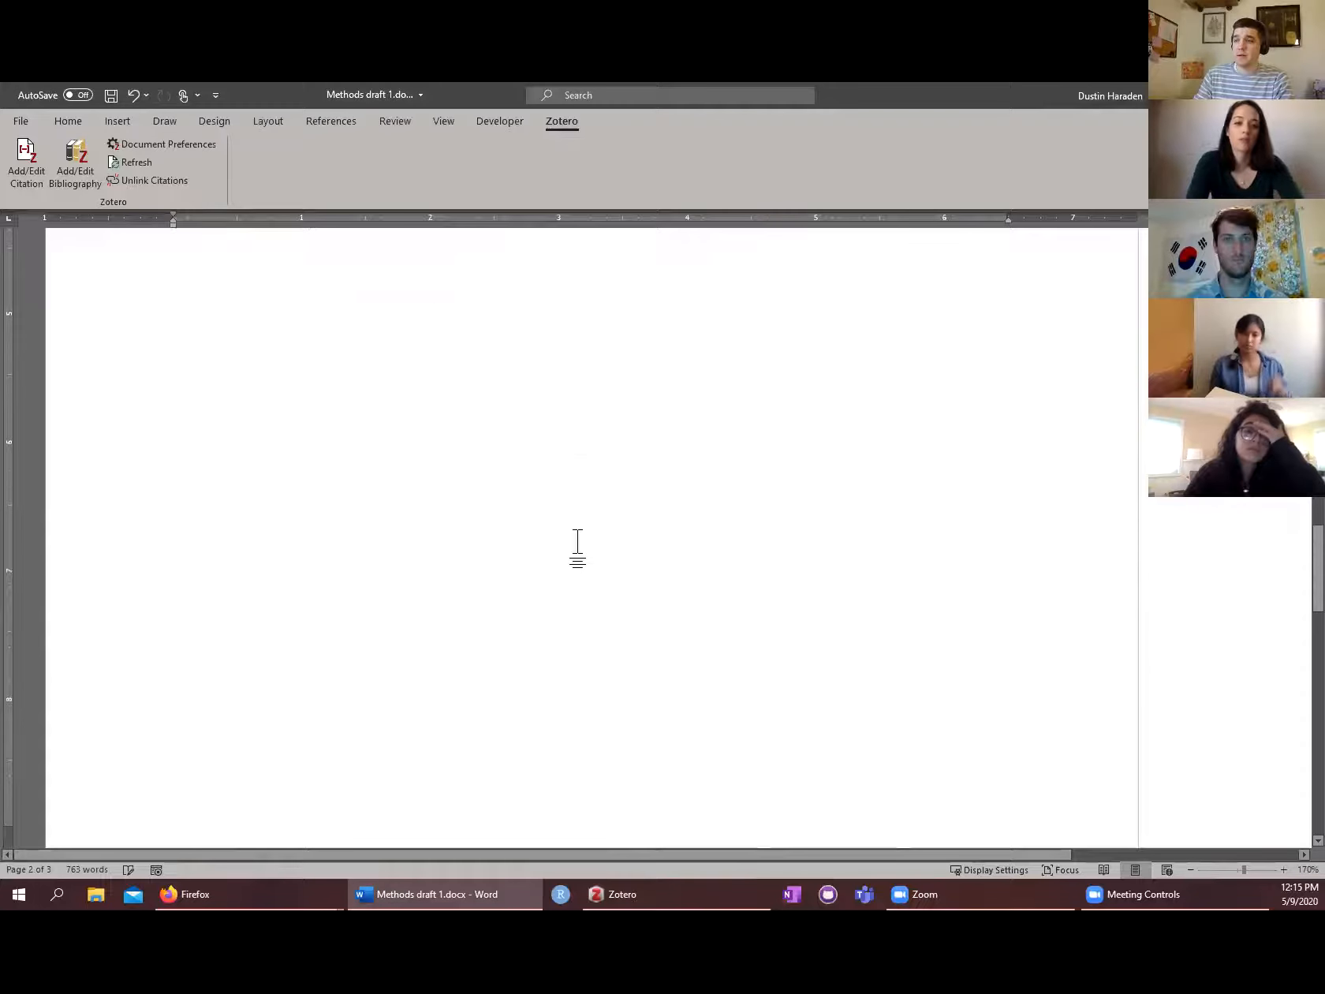
{"action": "left_click", "coordinate": [132, 161]}
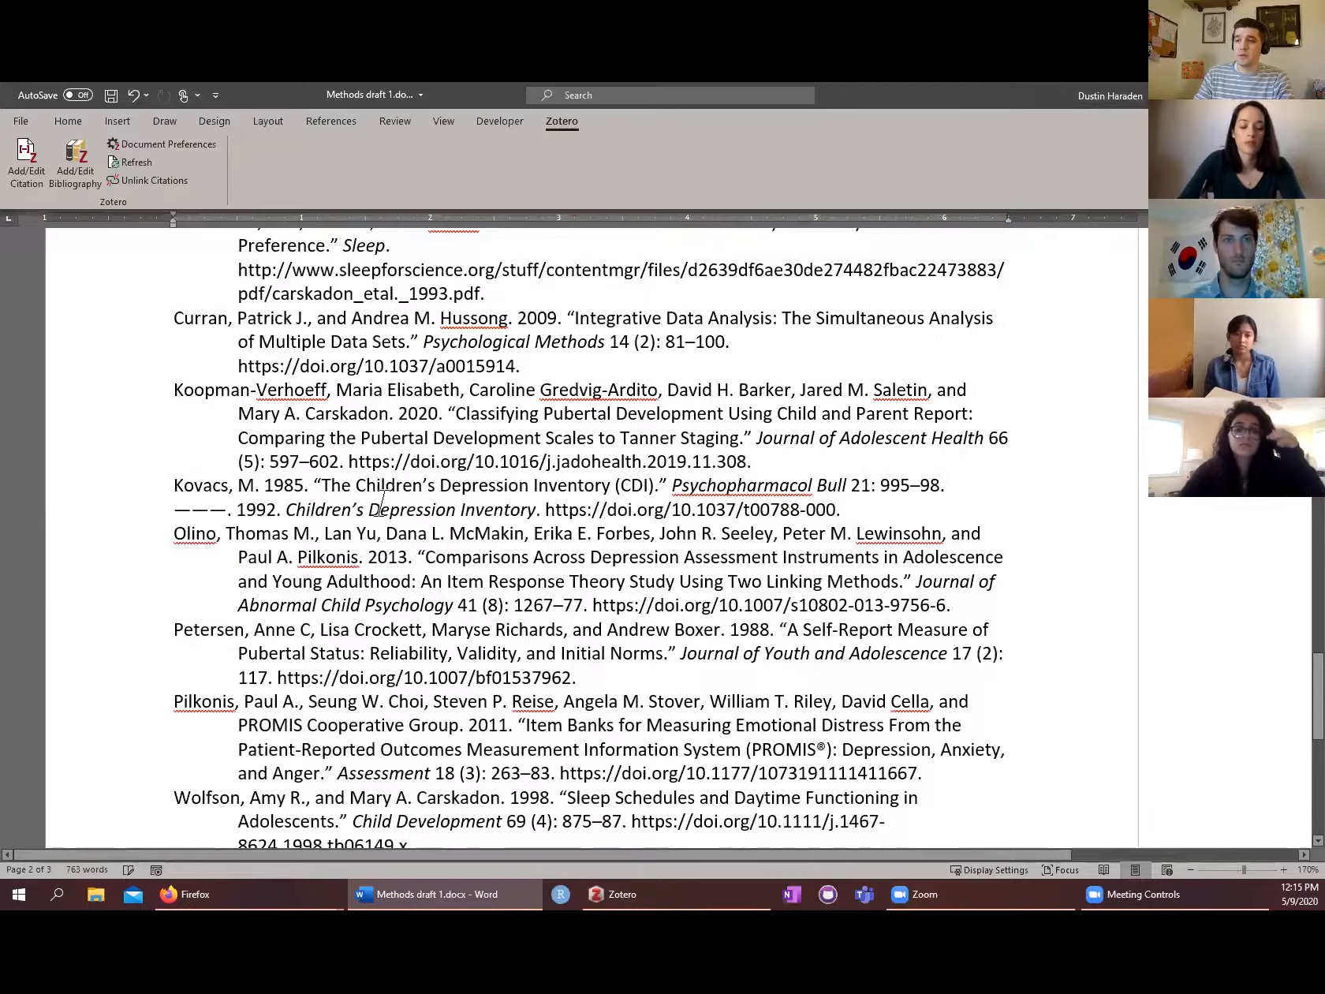
{"action": "scroll", "coordinate": [380, 505], "scroll_direction": "down", "scroll_amount": 3}
{"action": "scroll", "coordinate": [387, 509], "scroll_direction": "up", "scroll_amount": 6}
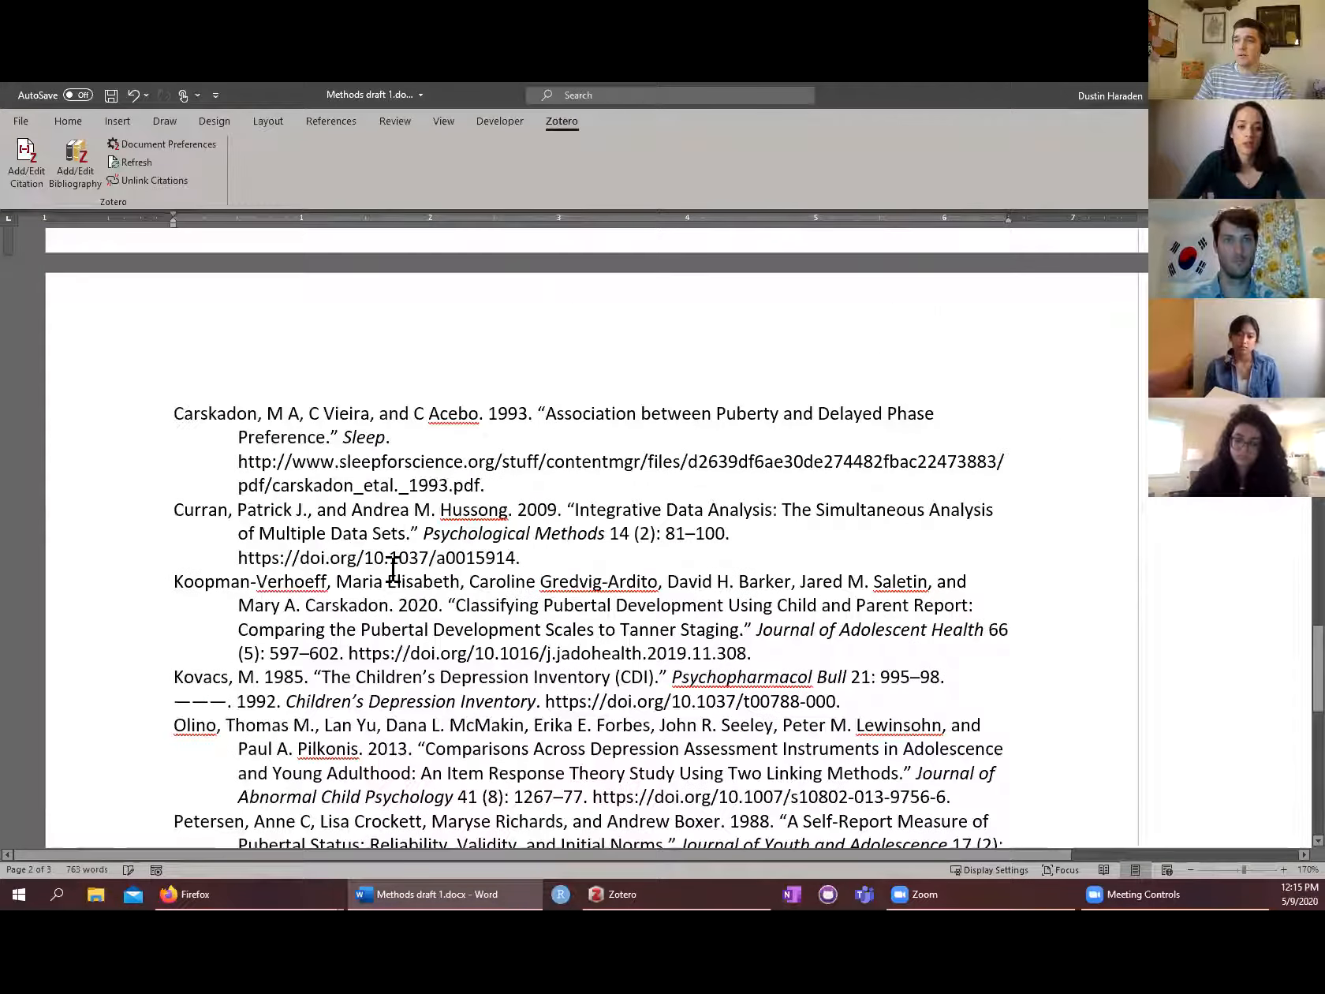
{"action": "scroll", "coordinate": [393, 576], "scroll_direction": "up", "scroll_amount": 10}
{"action": "scroll", "coordinate": [396, 583], "scroll_direction": "up", "scroll_amount": 3}
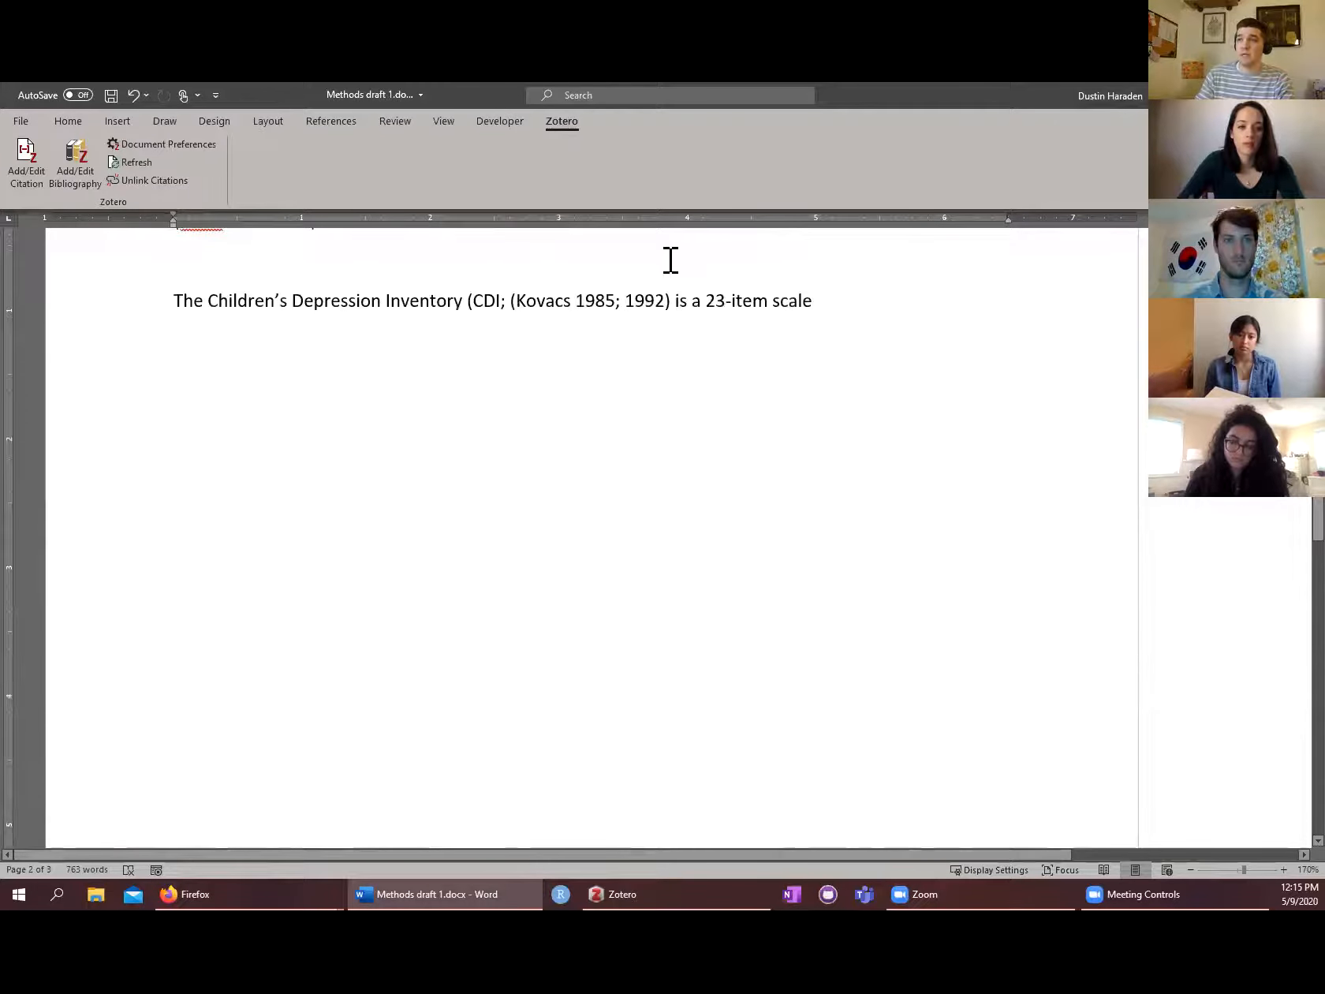